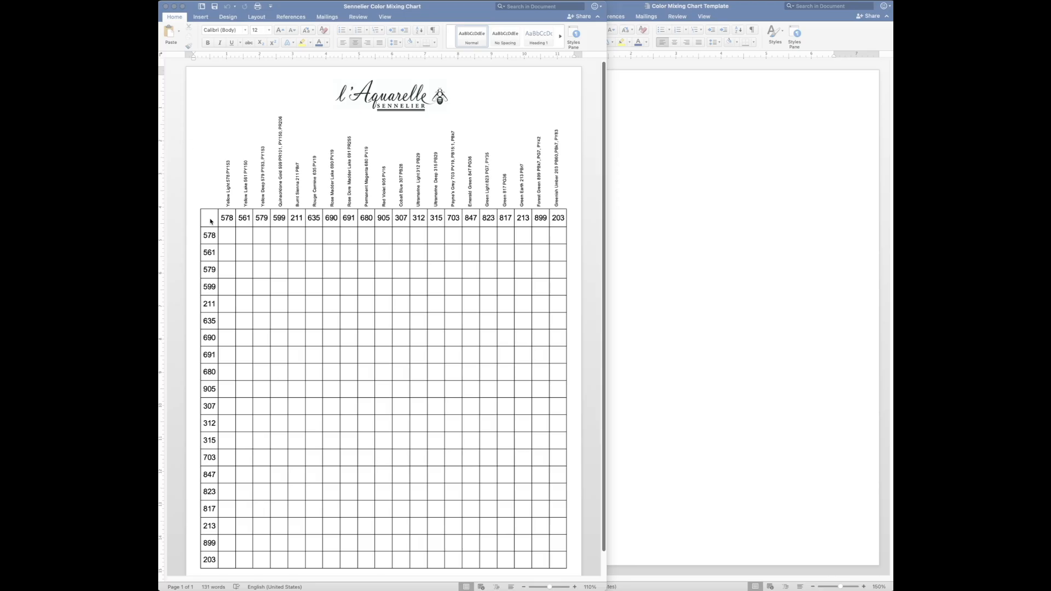
- Minimize the Sennelier chart and examine the Cotman colour list and its separate text box of colour numbers
left_click(174, 6)
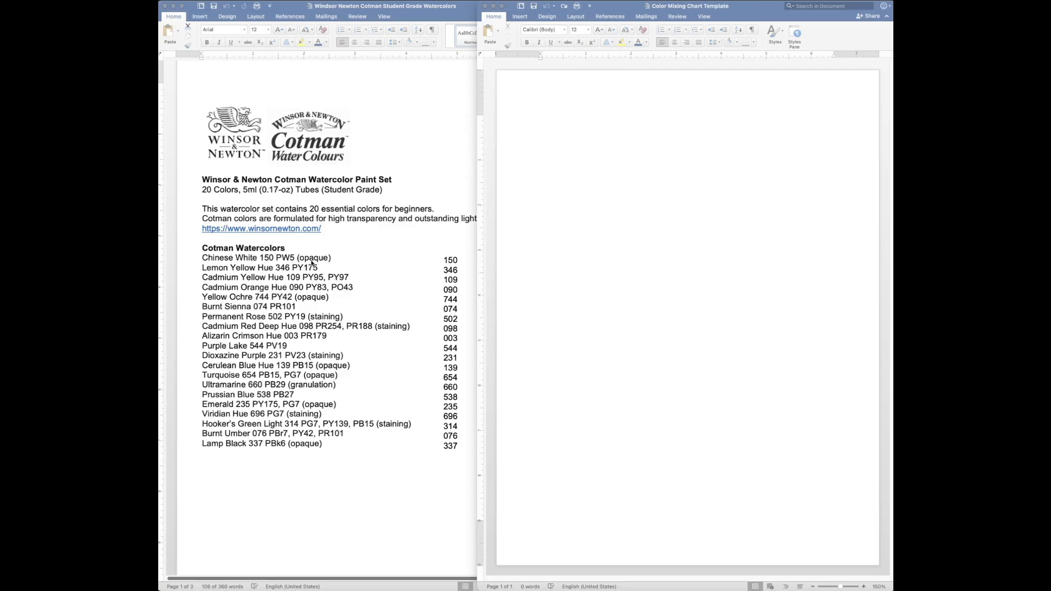
left_click(450, 262)
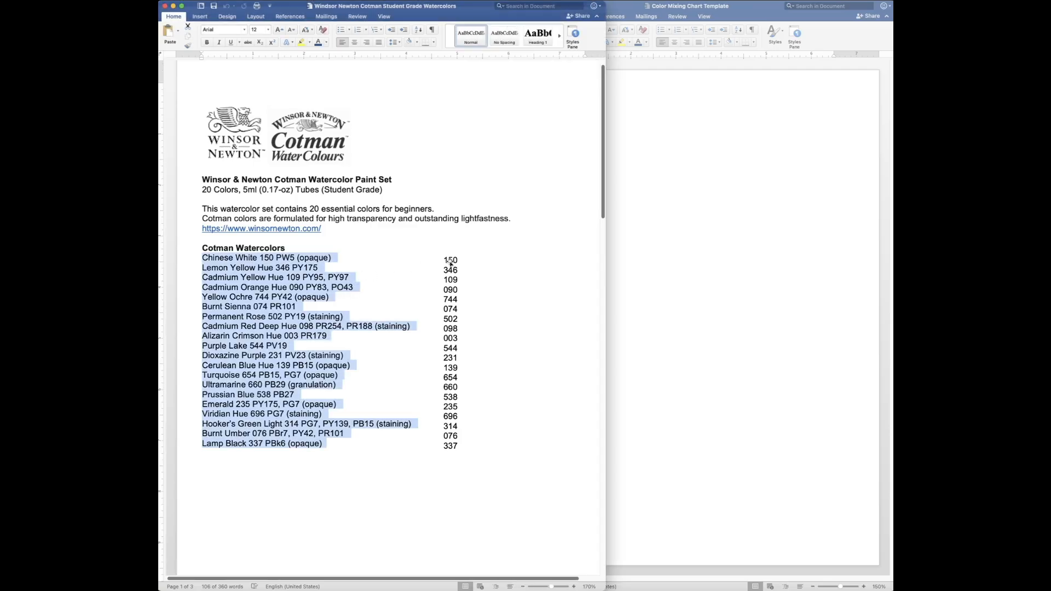
left_click(450, 263)
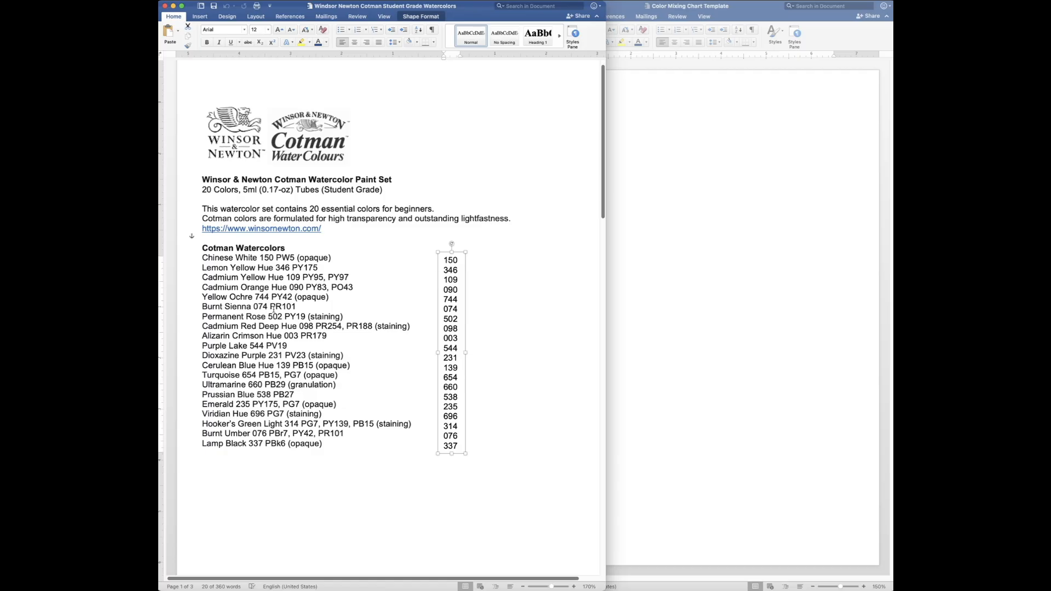
- Set the top, bottom, left and right margins of the blank Color Mixing Chart Template to 0.25 inch
left_click(639, 290)
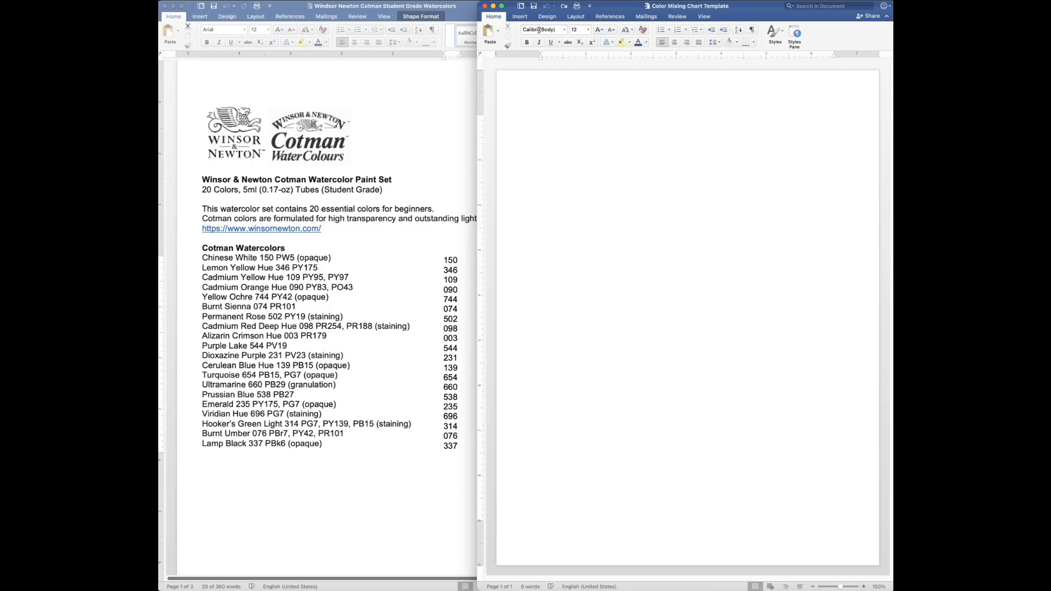
left_click(576, 18)
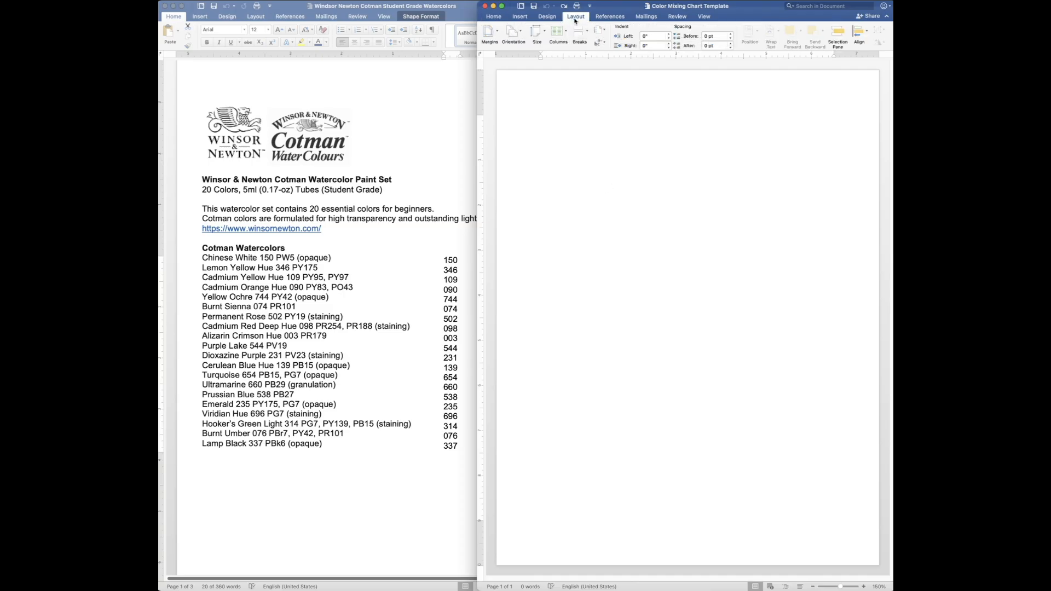
left_click(489, 34)
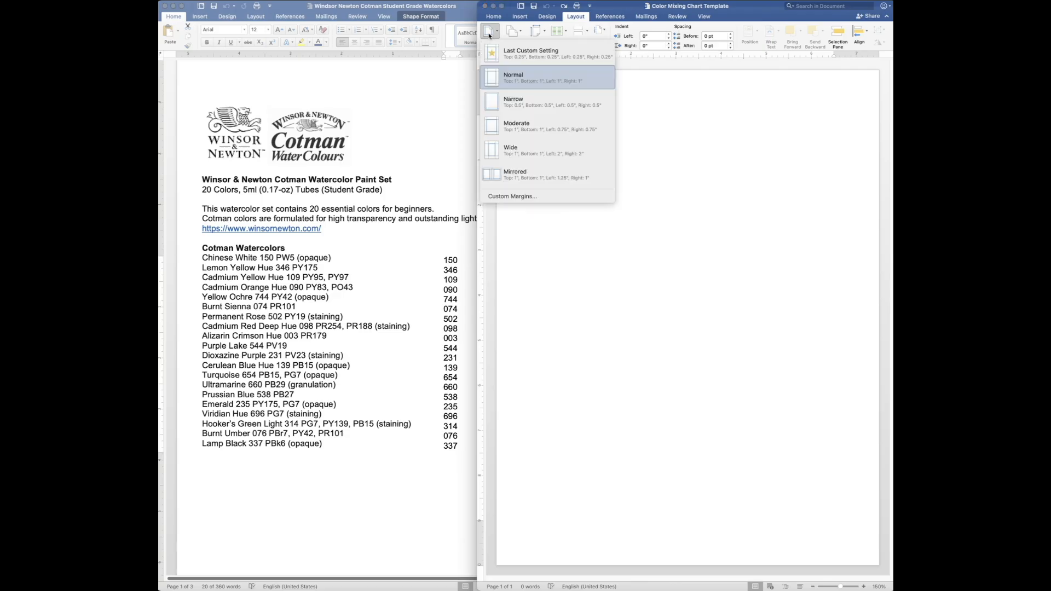
left_click(536, 197)
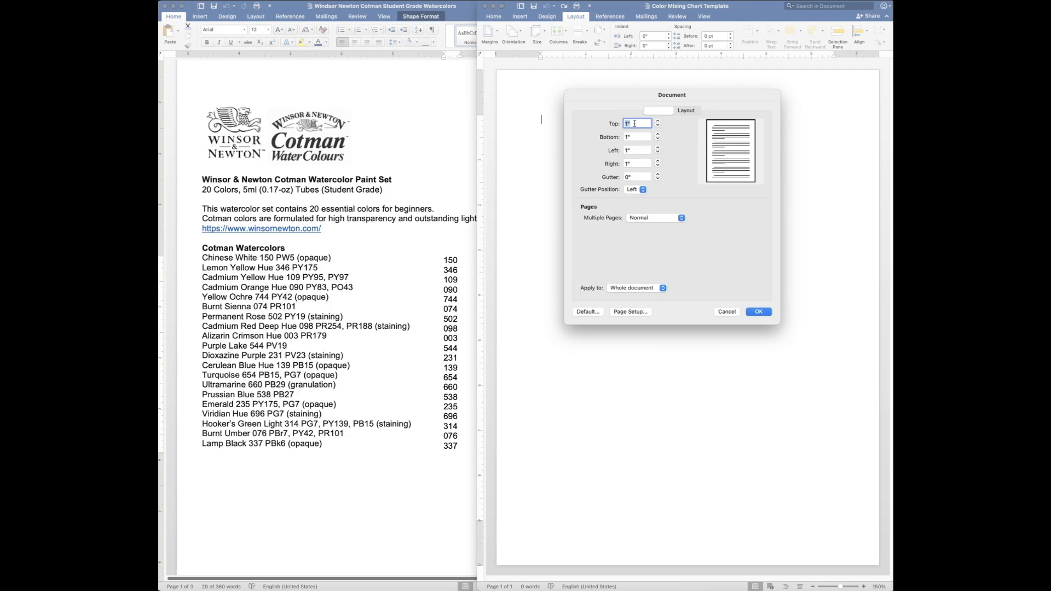
type(".25")
key("Tab")
type(".25")
key("Tab")
type(".25")
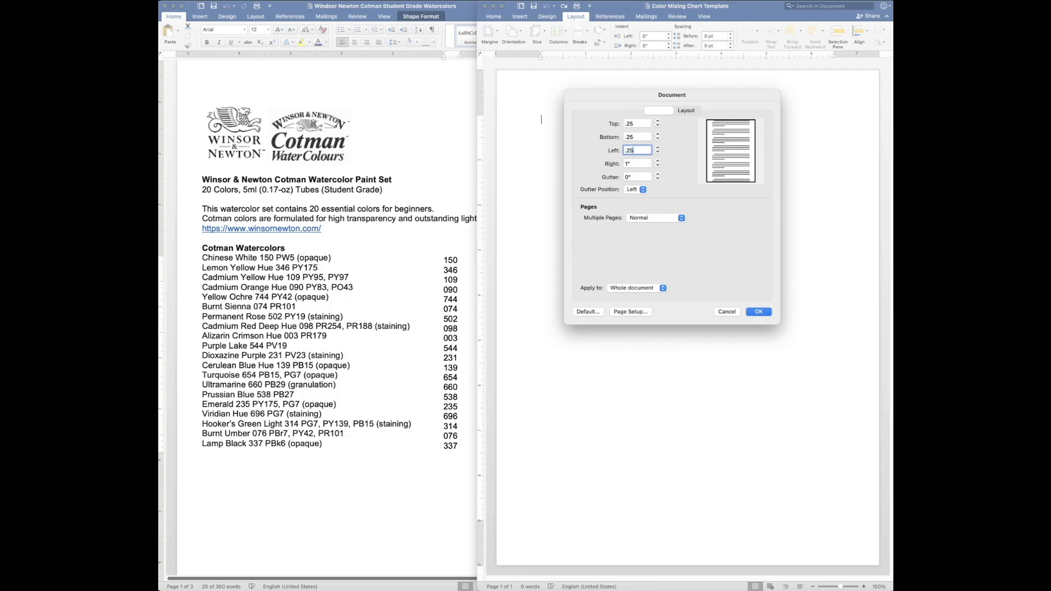
key("Tab")
type(".25")
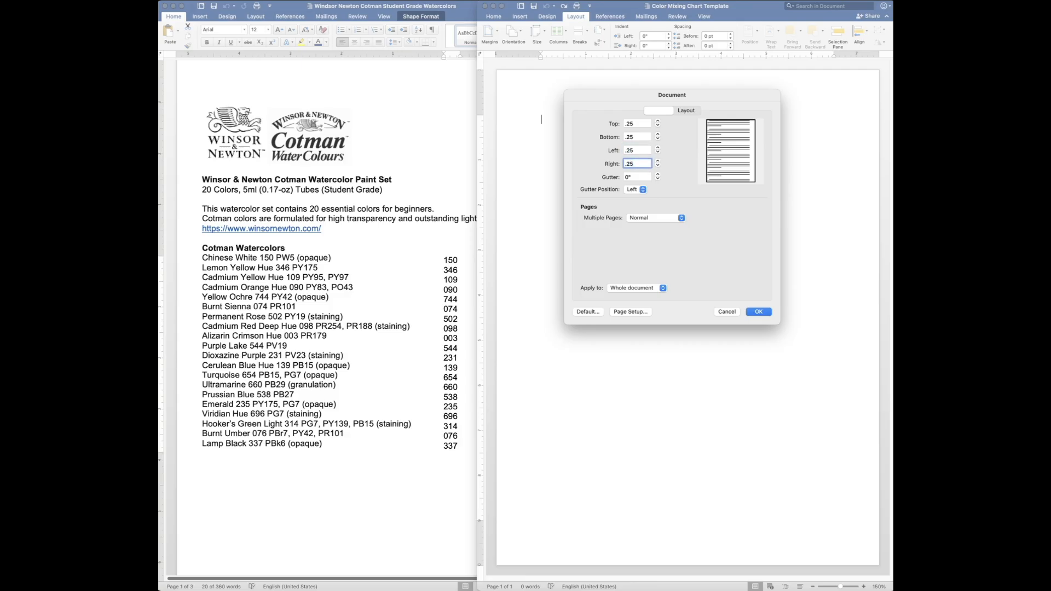
left_click(765, 310)
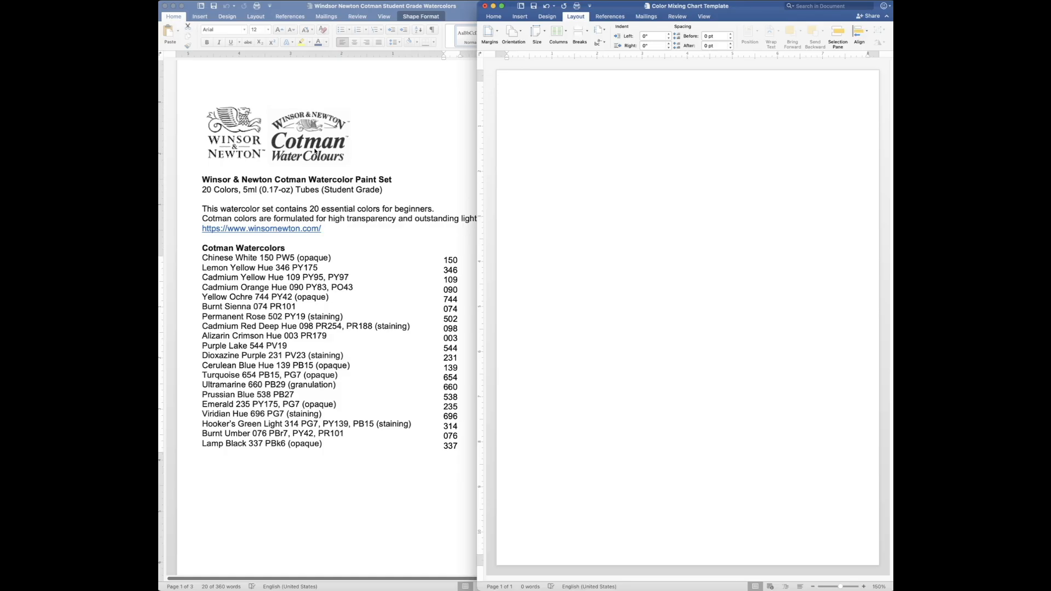
- Copy the Winsor & Newton Cotman Water Colours logo from the paint list document into the blank template
left_click(314, 152)
right_click(315, 150)
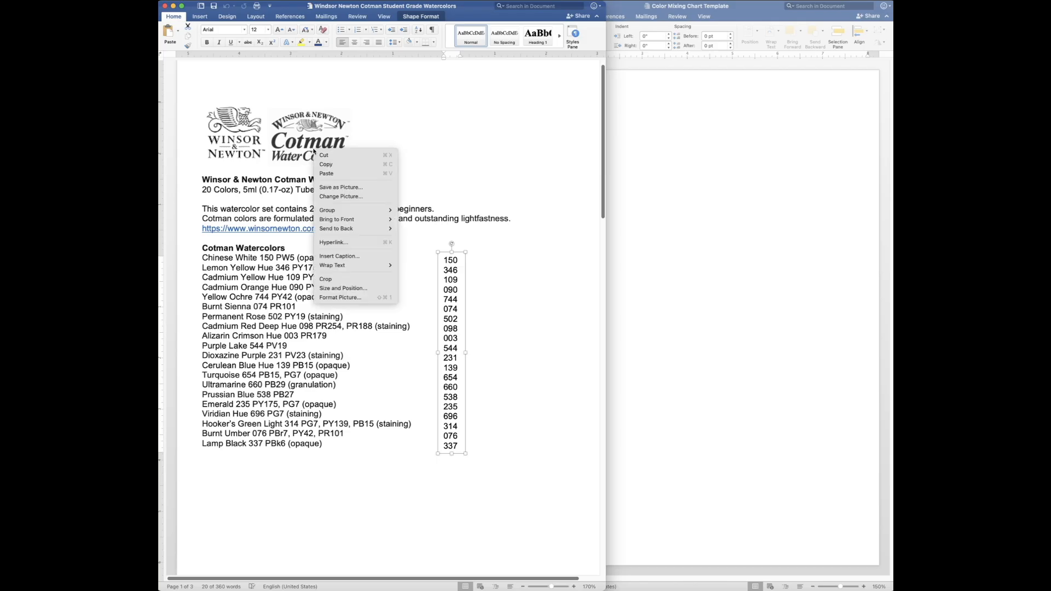
left_click(590, 124)
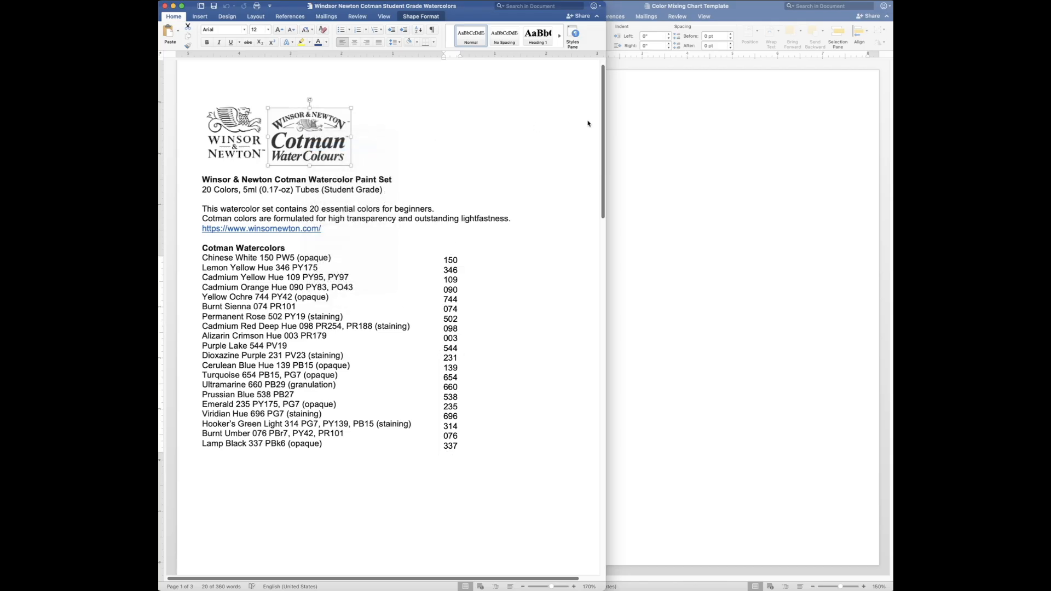
left_click(679, 117)
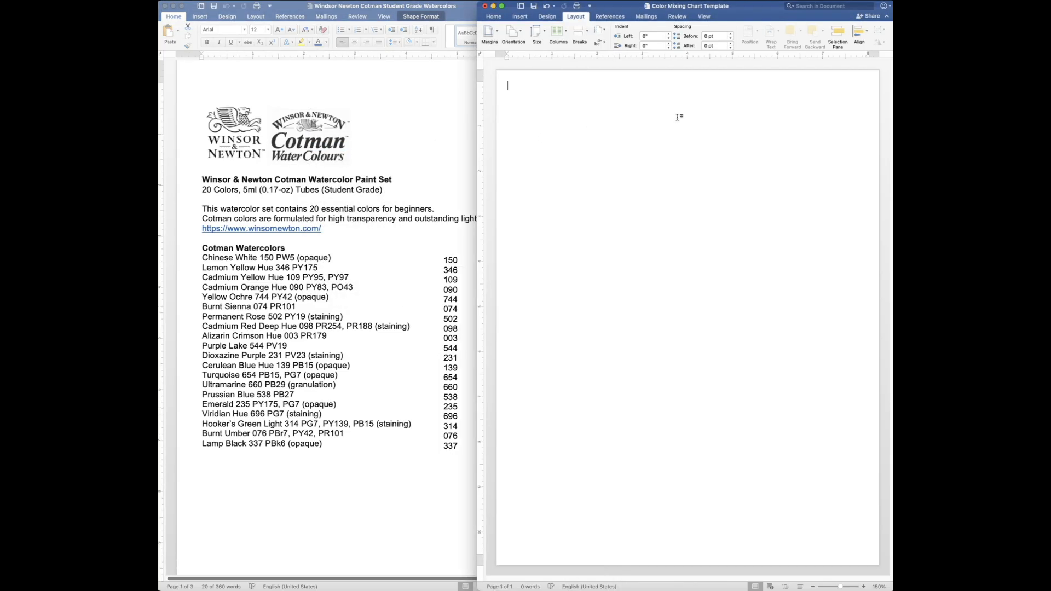
key("super+v")
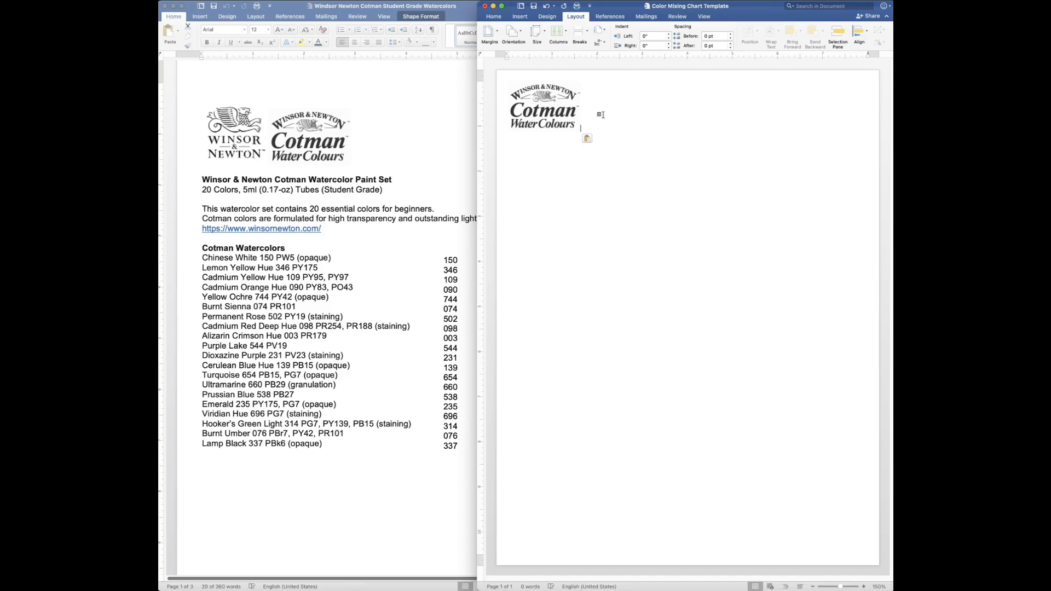
- Centre the Cotman logo on the page and scale it down proportionally to a slightly smaller size
left_click(494, 17)
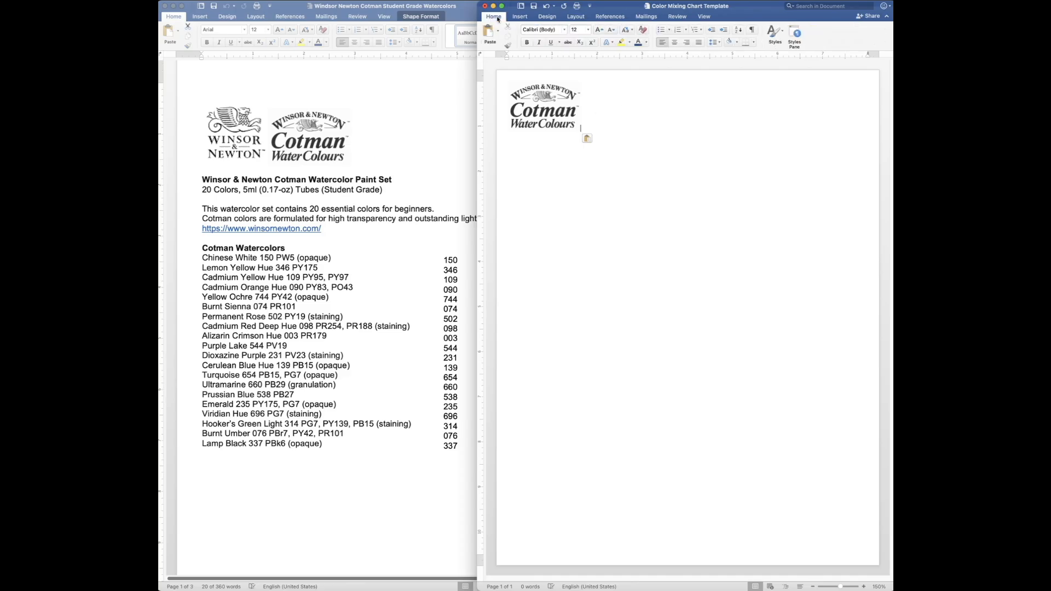
left_click(675, 42)
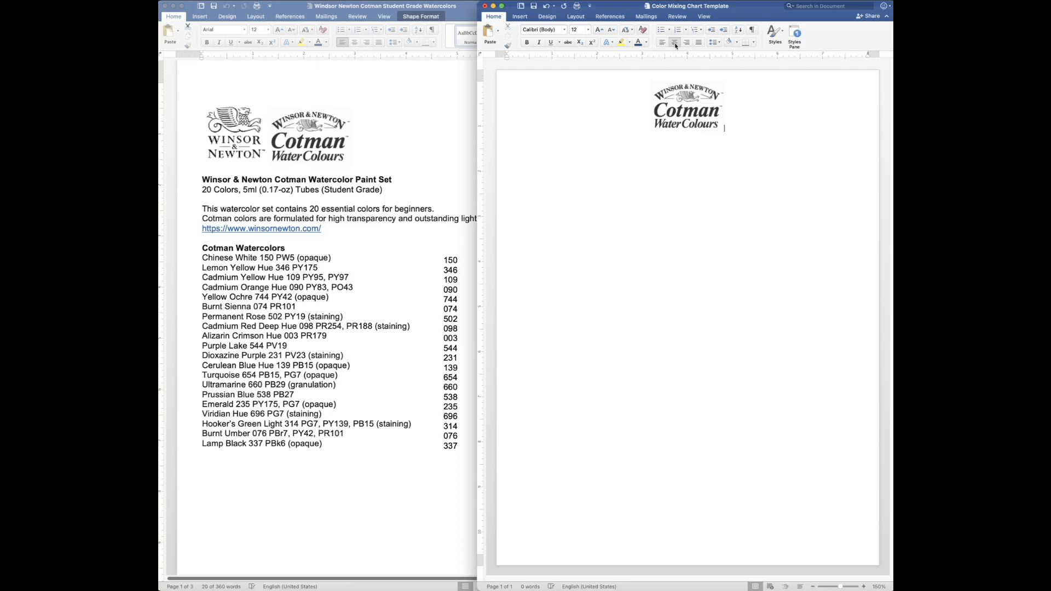
left_click(718, 129)
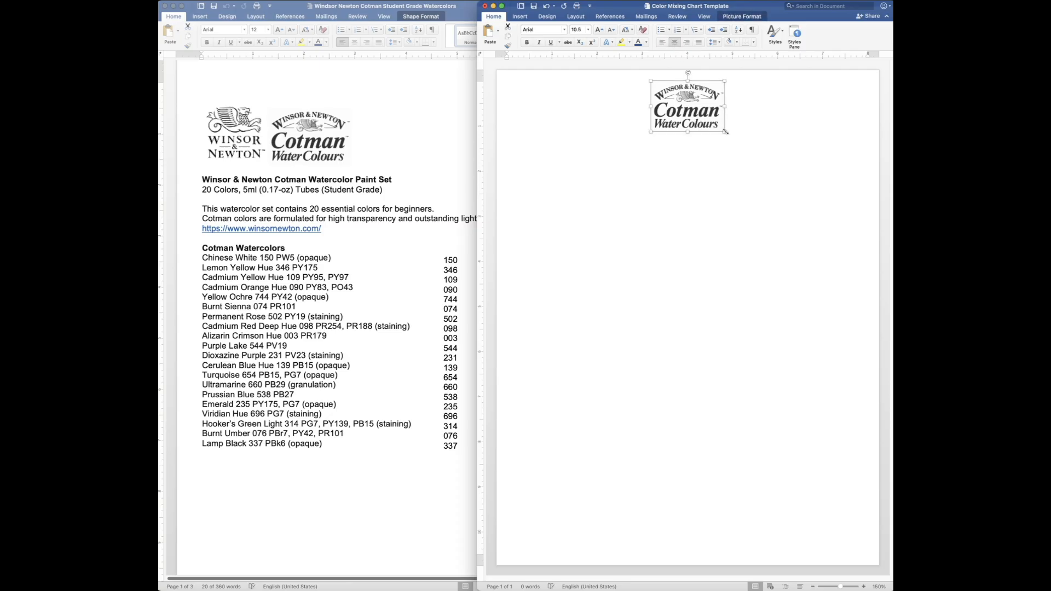
left_click_drag(724, 132, 707, 117)
left_click(719, 115)
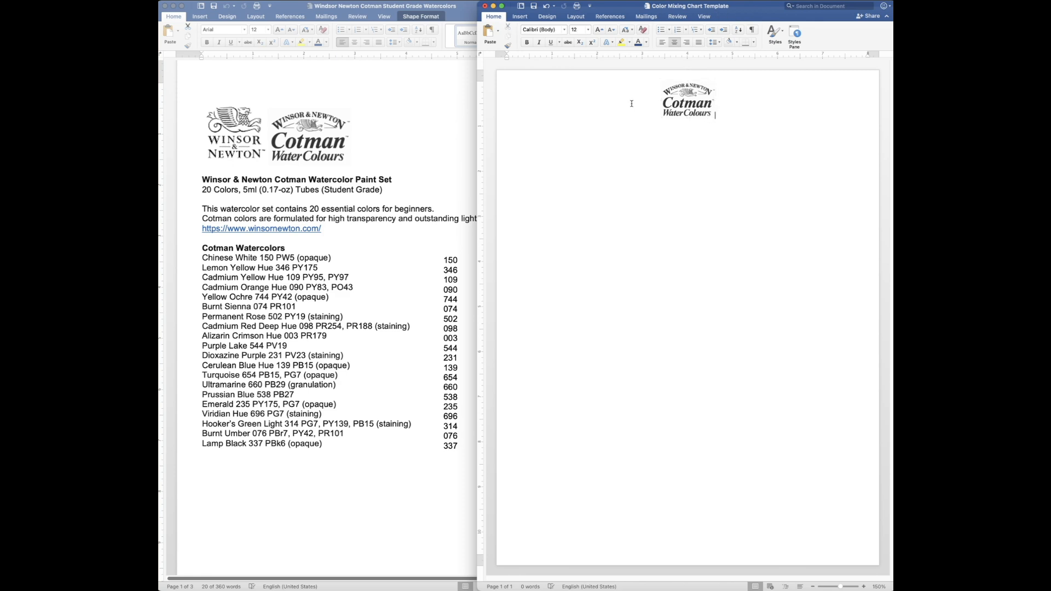
- Add a new line below the logo and set the font of the logo line and new line to Arial
key("Return")
left_click_drag(624, 100, 727, 157)
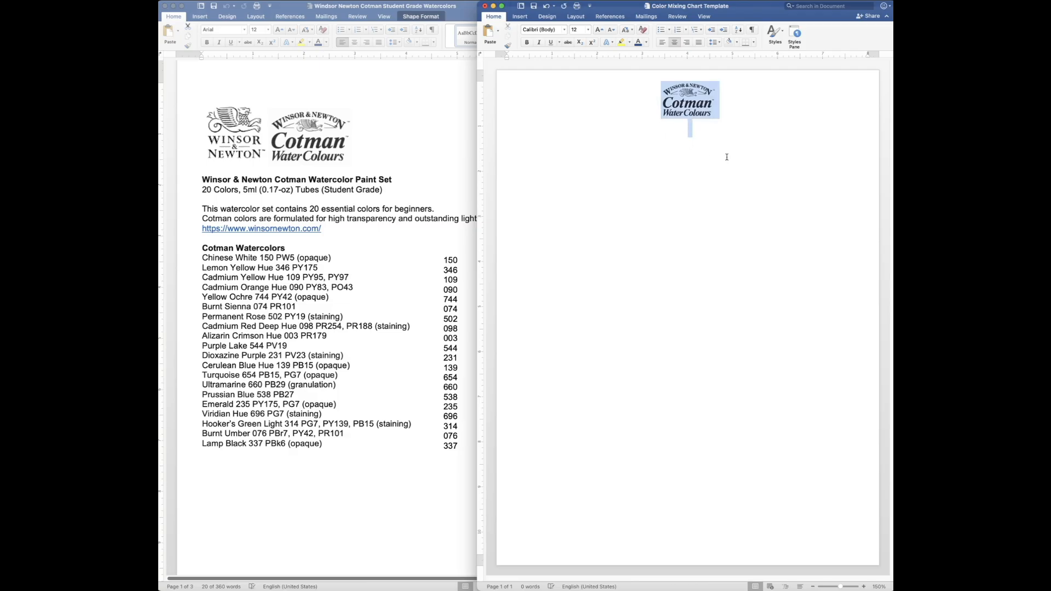
left_click(564, 31)
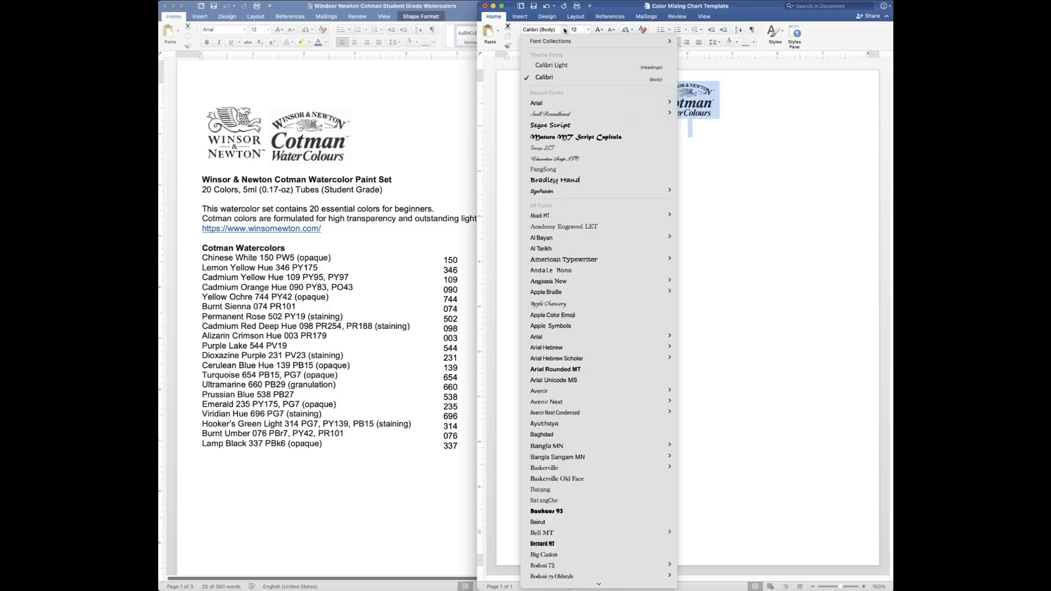
left_click(536, 103)
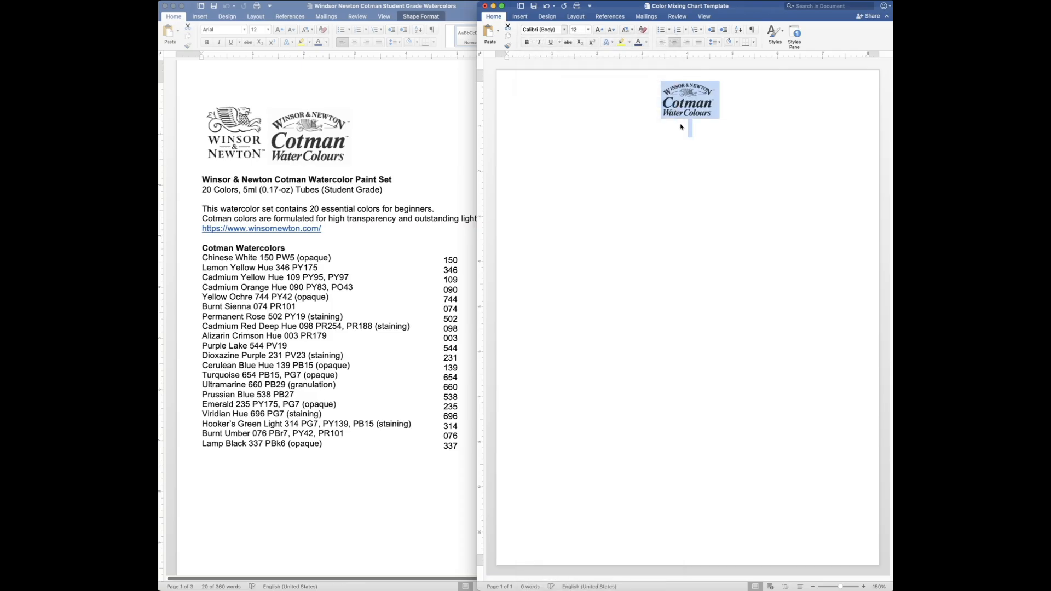
- Insert a table with 2 columns and 22 rows below the logo, autofitted to the window
left_click(519, 16)
left_click(525, 31)
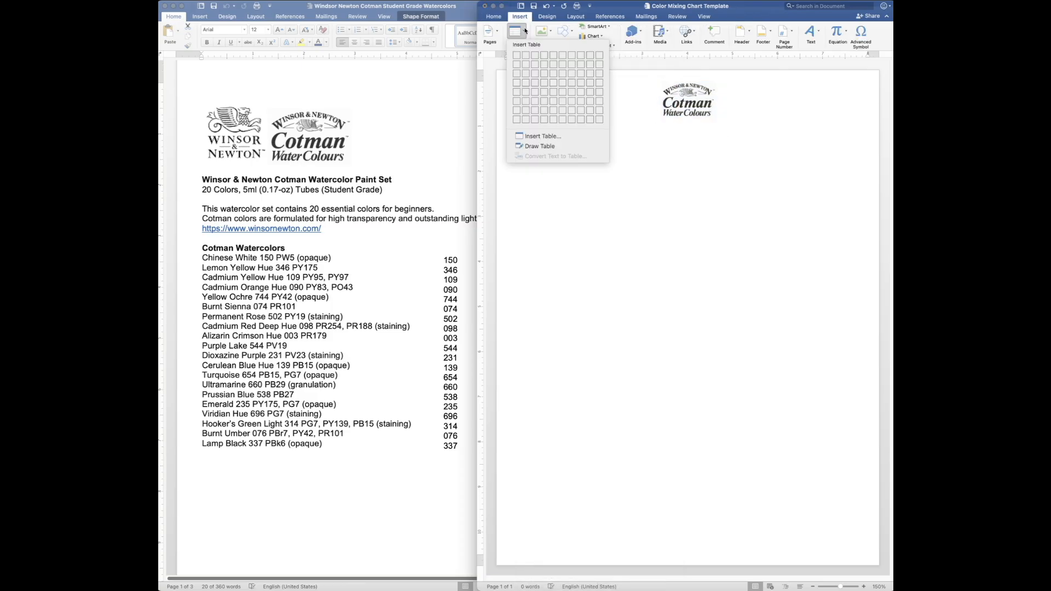
left_click(545, 137)
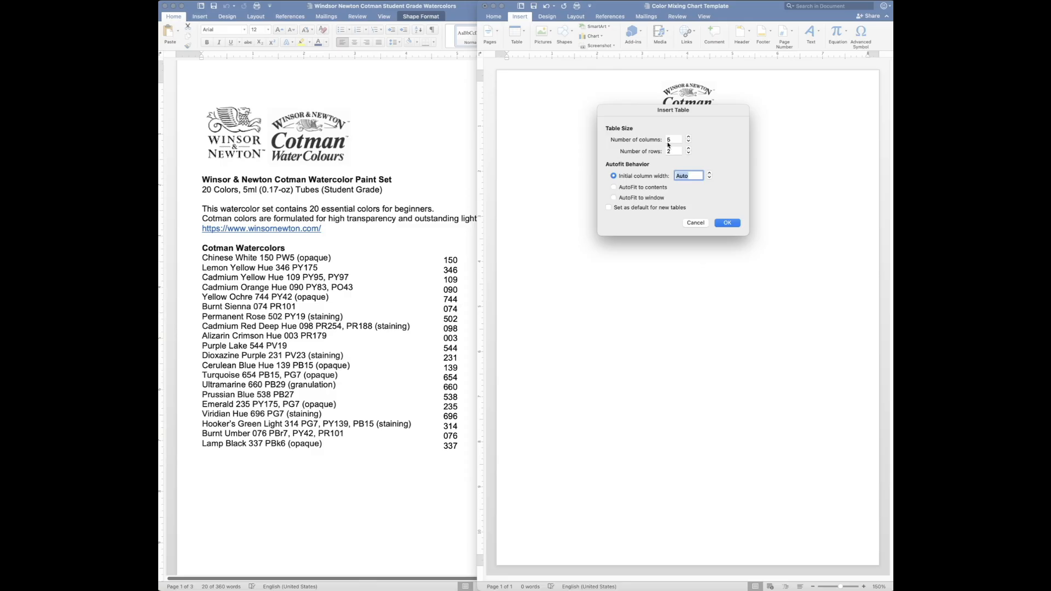
double_click(670, 140)
type("2")
left_click(675, 150)
type("22")
left_click(631, 201)
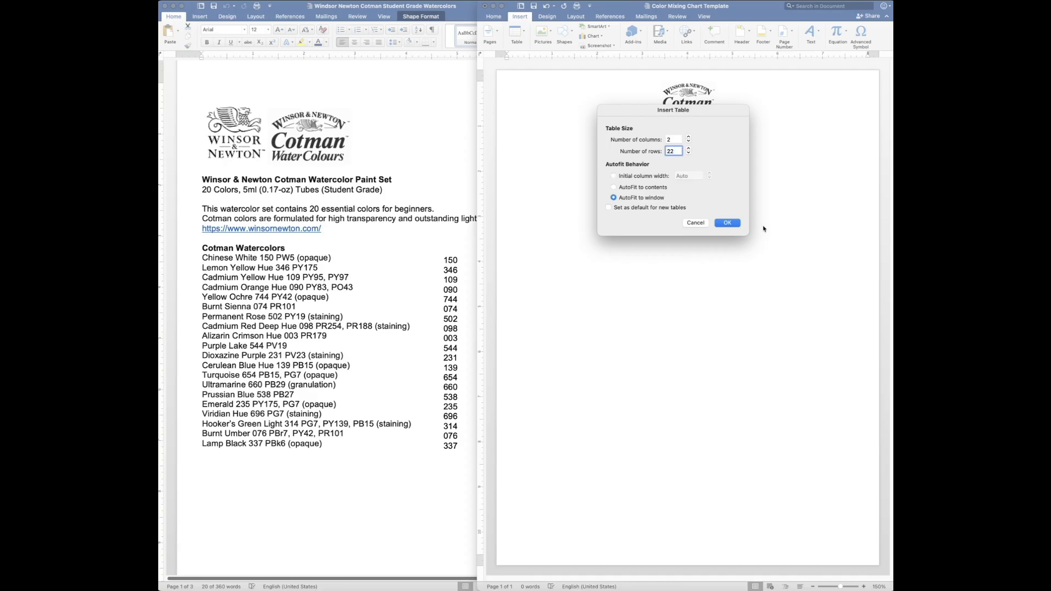
left_click(733, 225)
- Copy the Cotman colour list from Chinese White to Lamp Black and paste it below the template's table, after a blank line
left_click(312, 255)
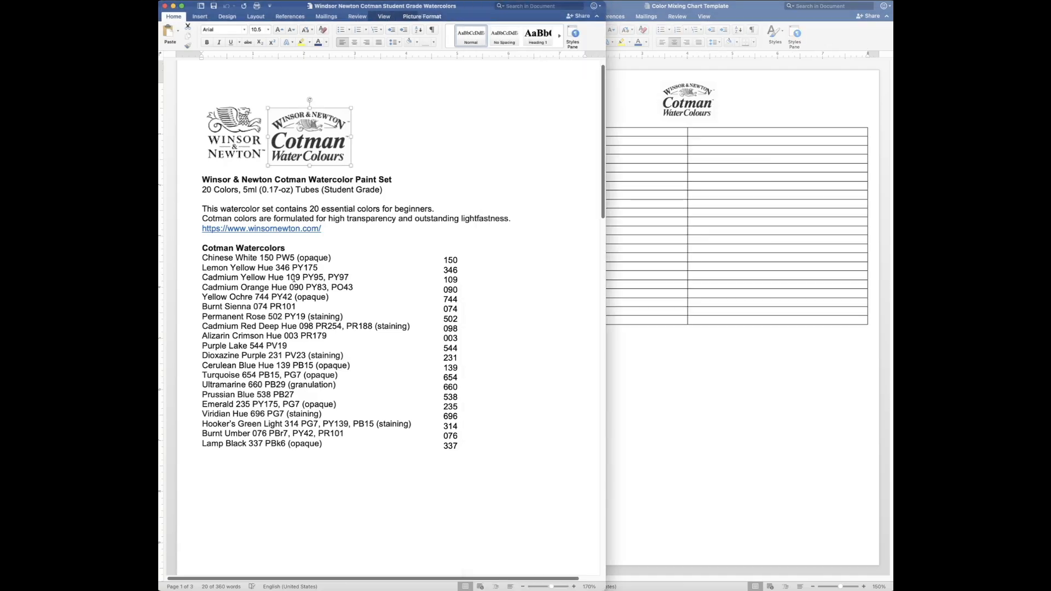
left_click_drag(202, 258, 354, 442)
key("super+c")
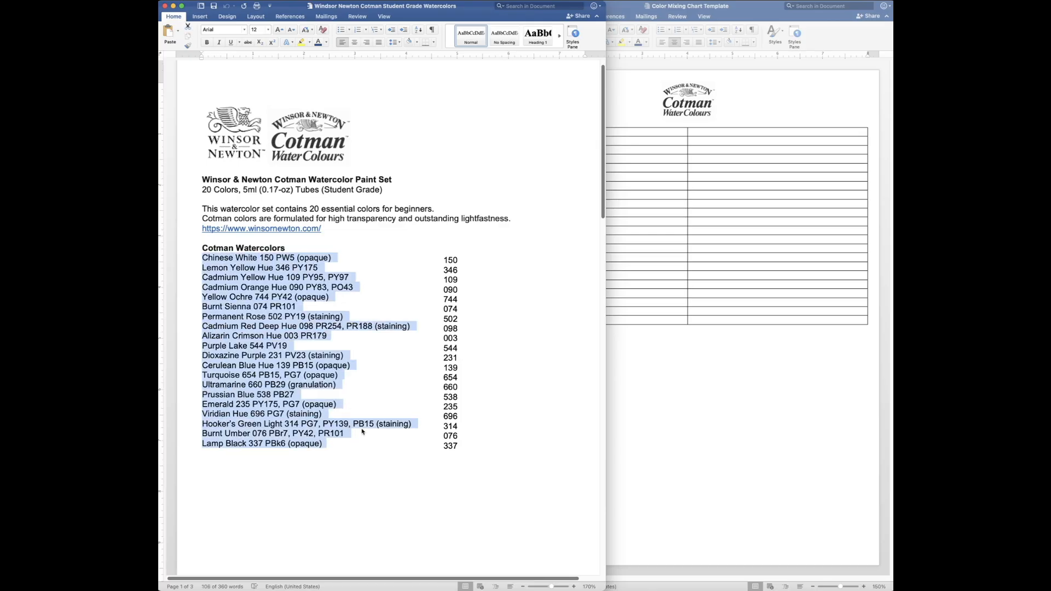
left_click(694, 365)
key("Return")
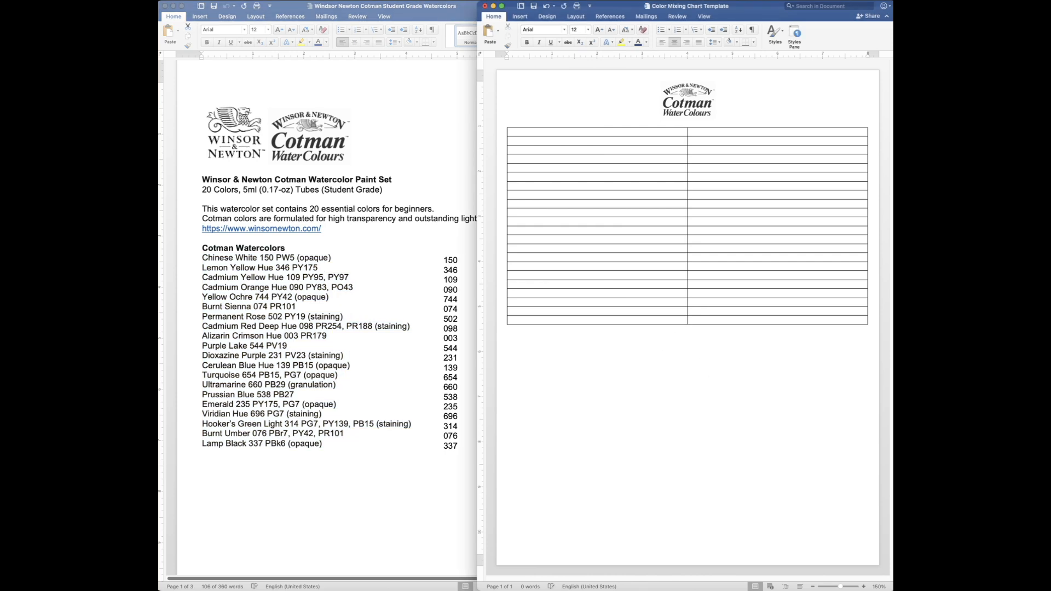
key("super+v")
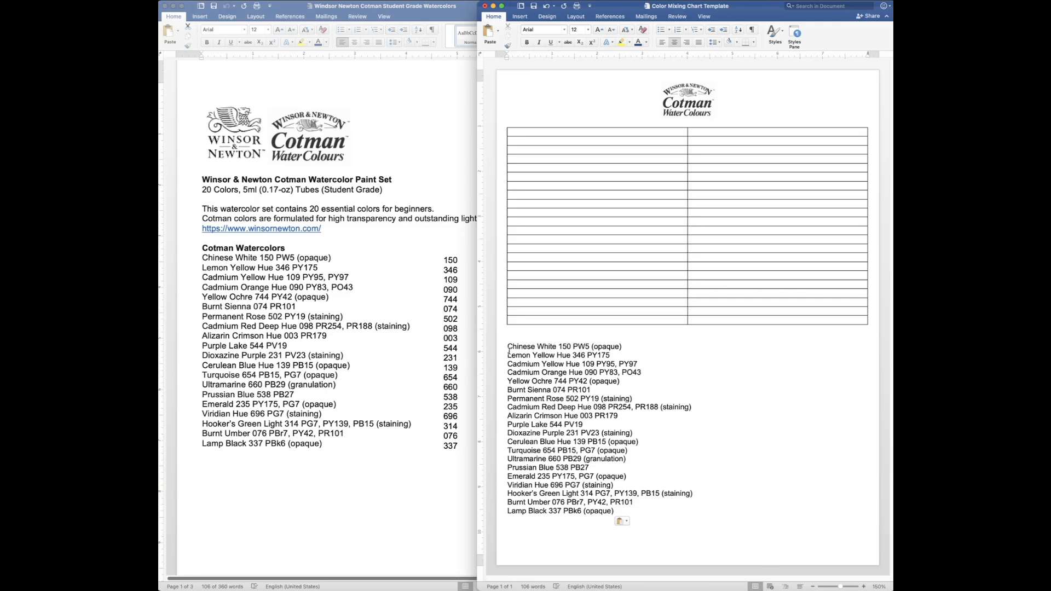
- Convert the pasted colour list into a table with 20 columns, separating the text at paragraphs
left_click_drag(509, 349, 661, 509)
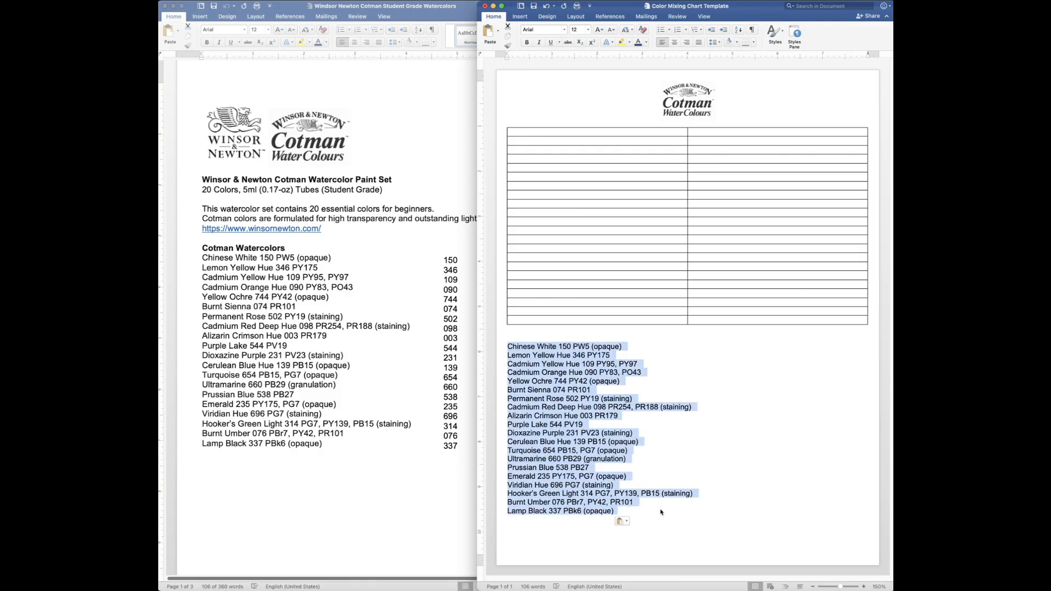
left_click(520, 17)
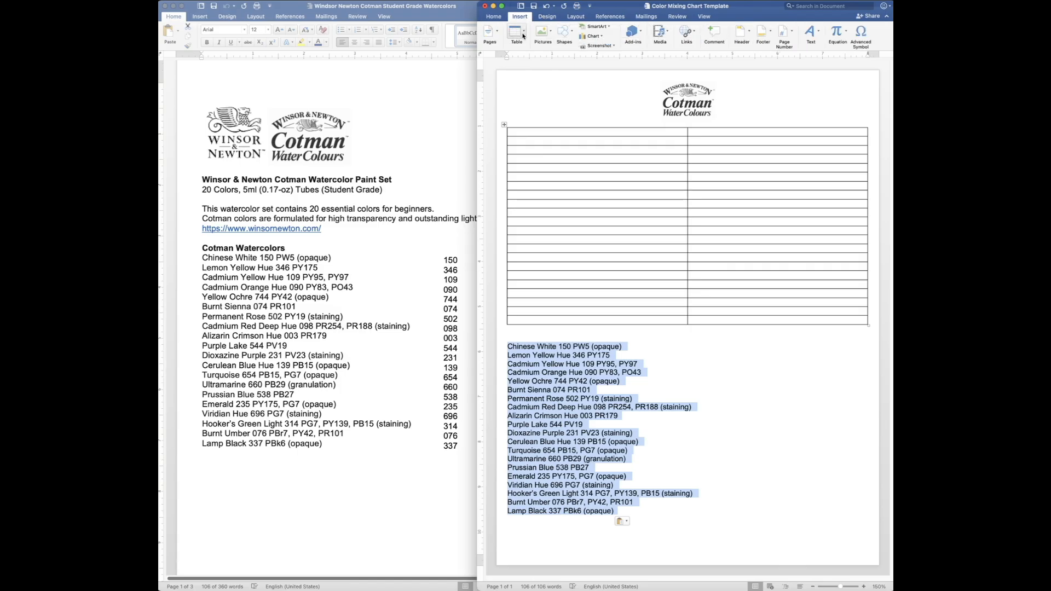
left_click(525, 33)
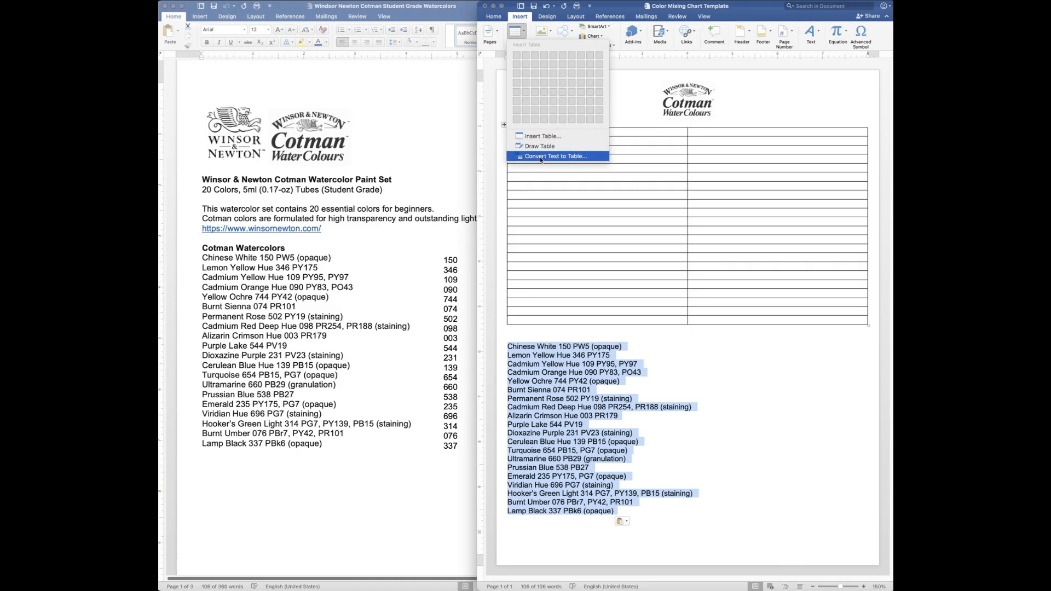
left_click(541, 158)
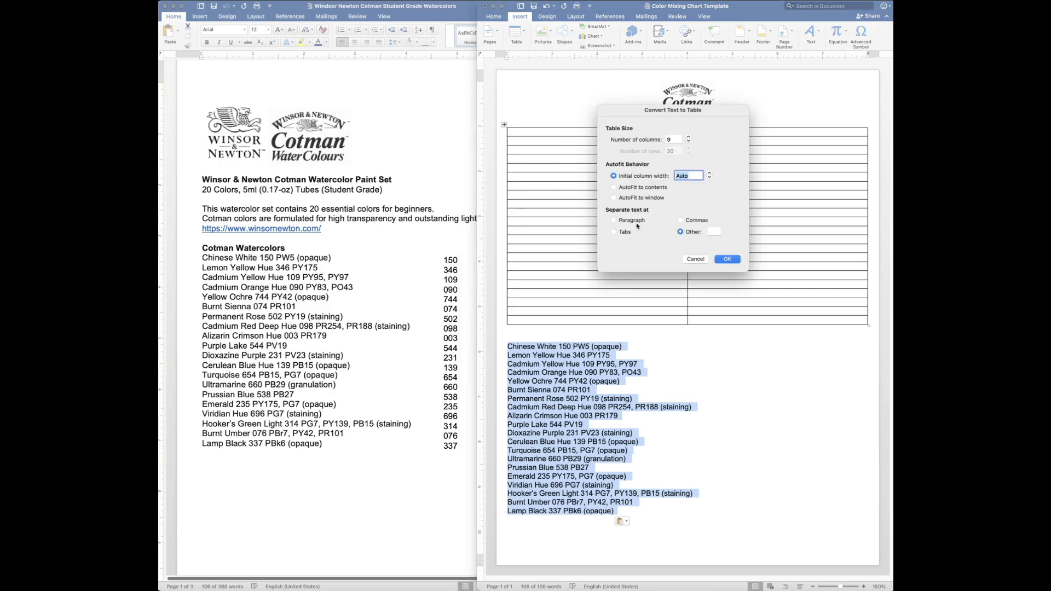
left_click(632, 220)
left_click_drag(676, 138, 651, 135)
type("20")
left_click(727, 259)
- Copy the row of 20 colour names and paste it into the upper table, starting at the first row's second column
left_click_drag(516, 355, 796, 356)
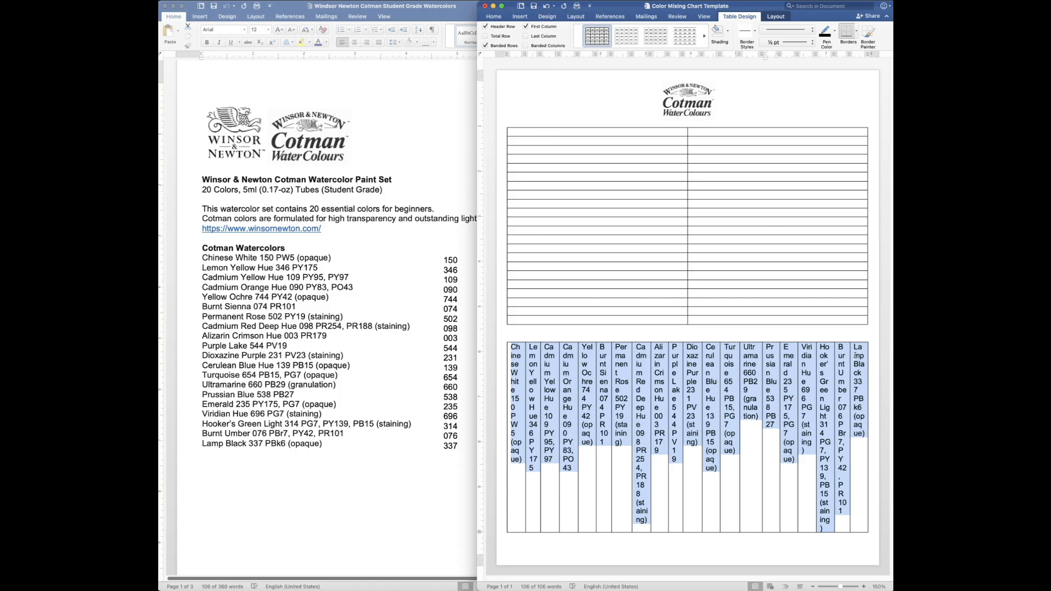
left_click(857, 355)
left_click(711, 133)
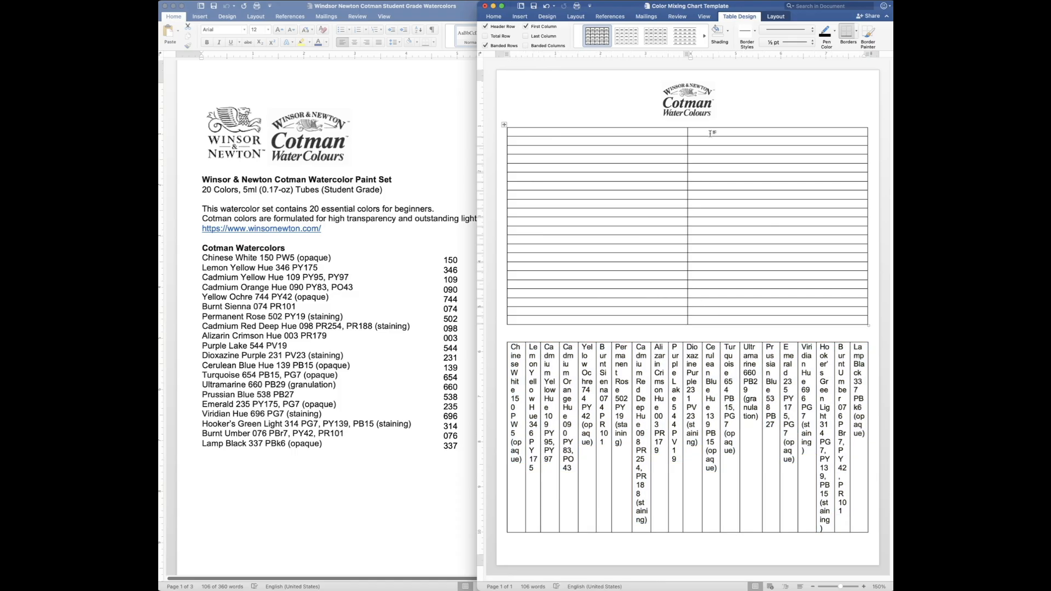
key("super+v")
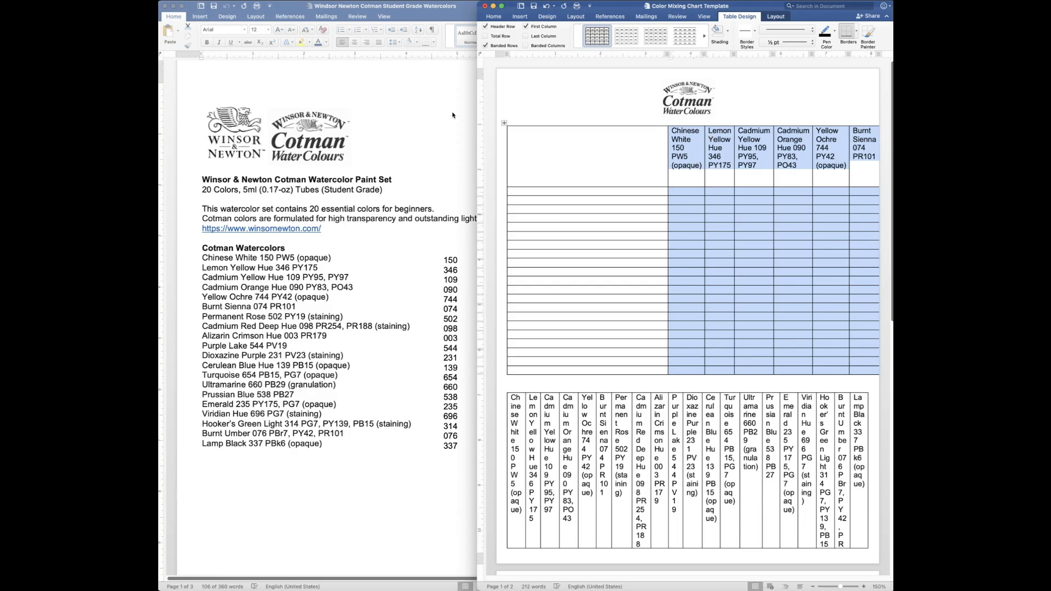
- Select the whole upper table and autofit it to the window
left_click(503, 123)
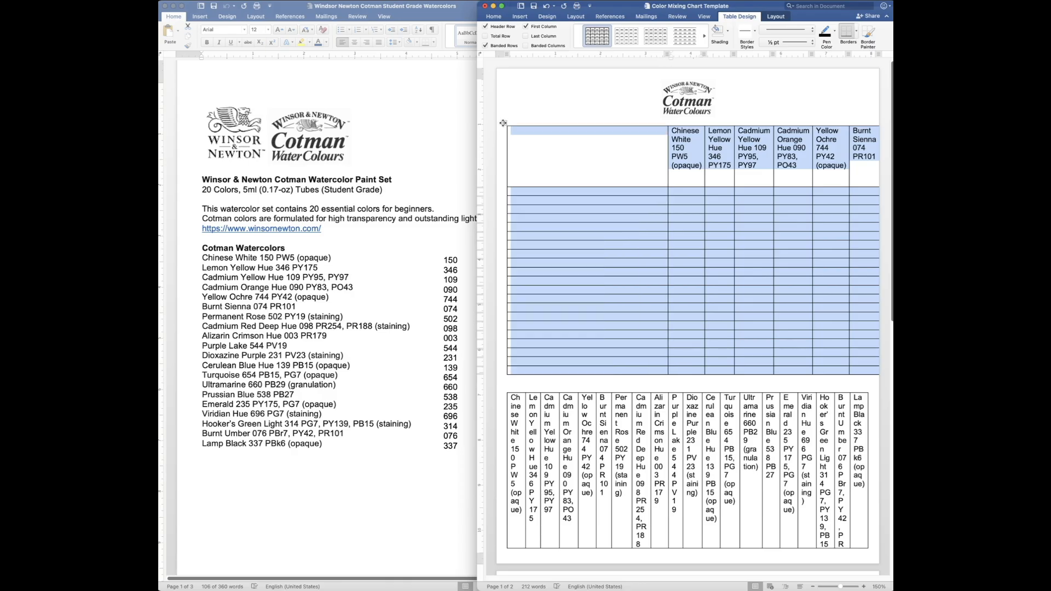
left_click(781, 17)
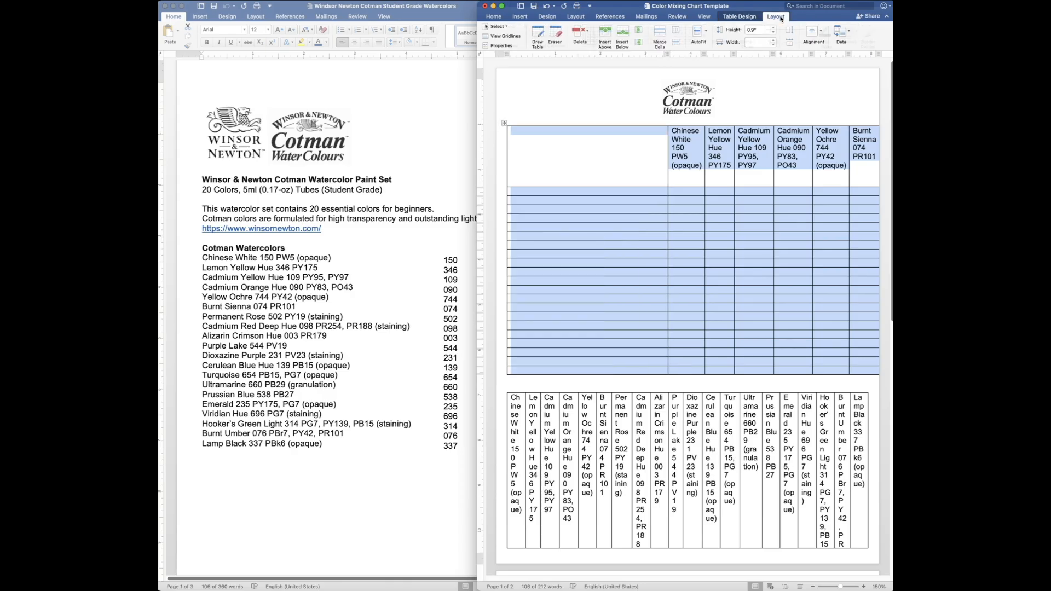
left_click(703, 32)
left_click(730, 56)
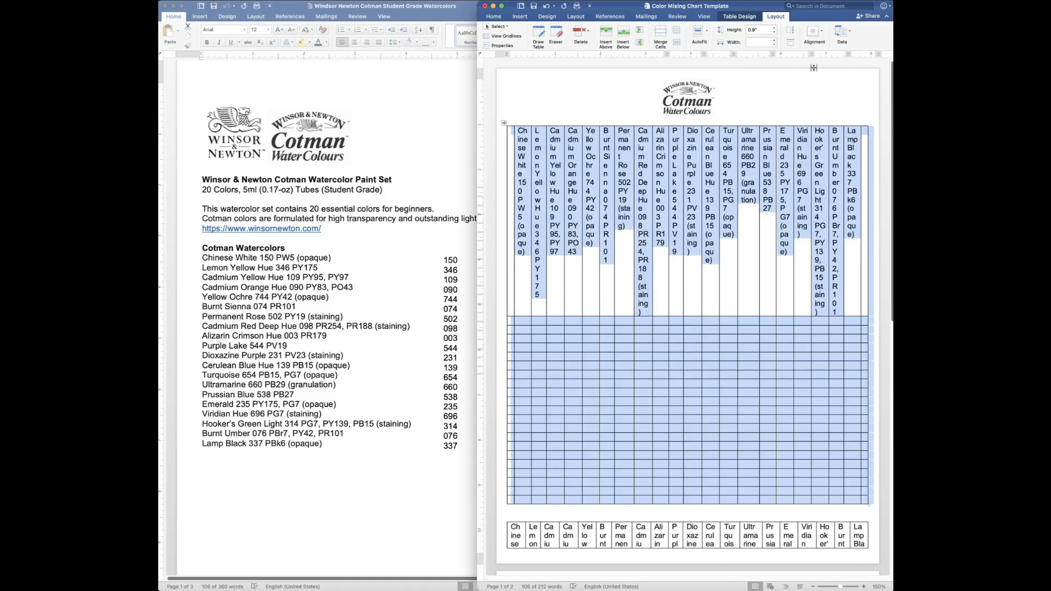
left_click(808, 325)
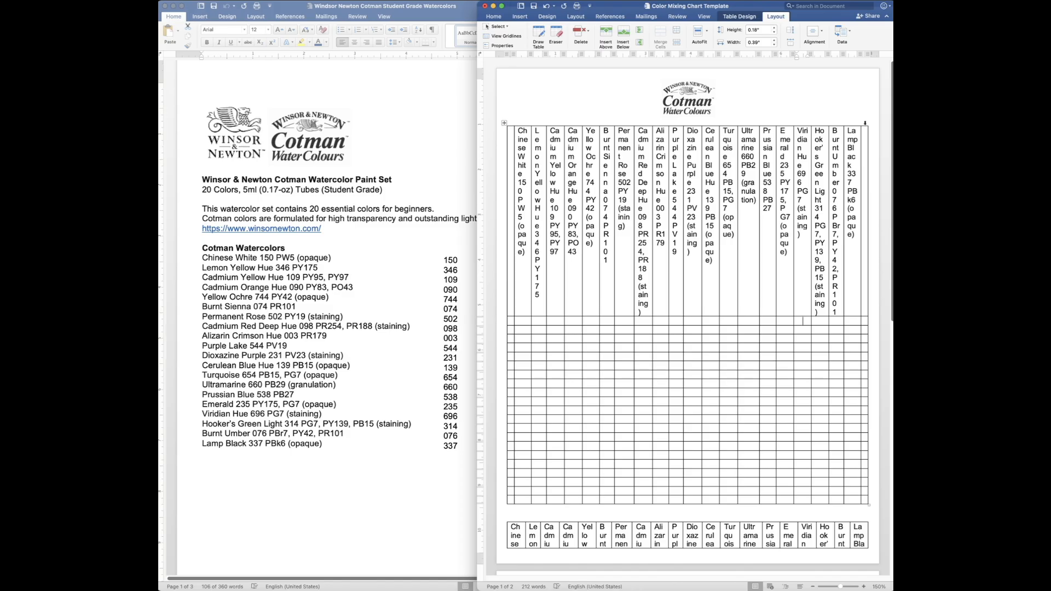
- Delete the upper table's empty last column and remove the leftover table of colour names below it
left_click(865, 124)
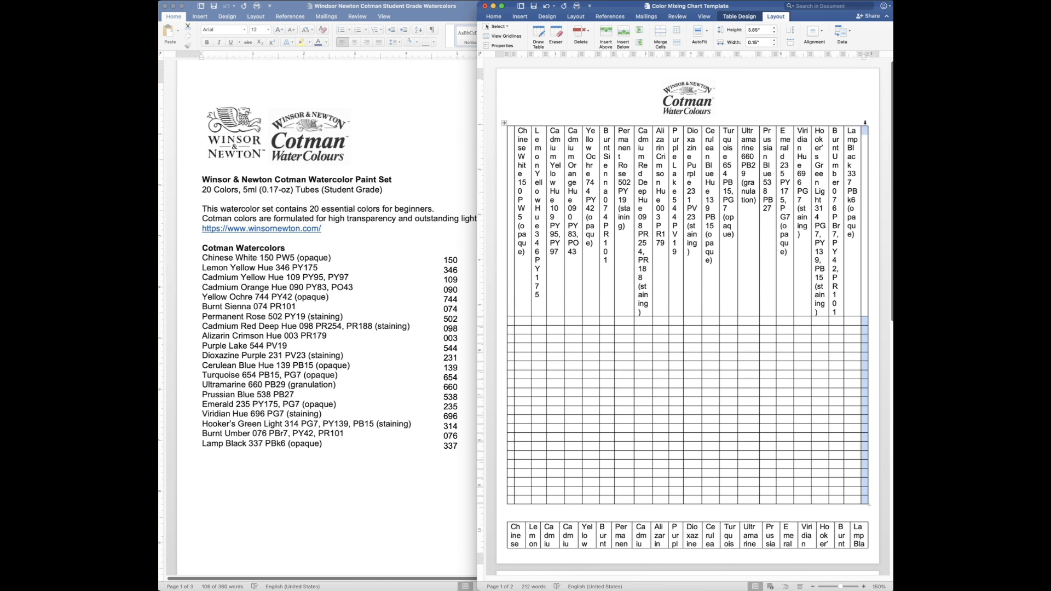
left_click(590, 34)
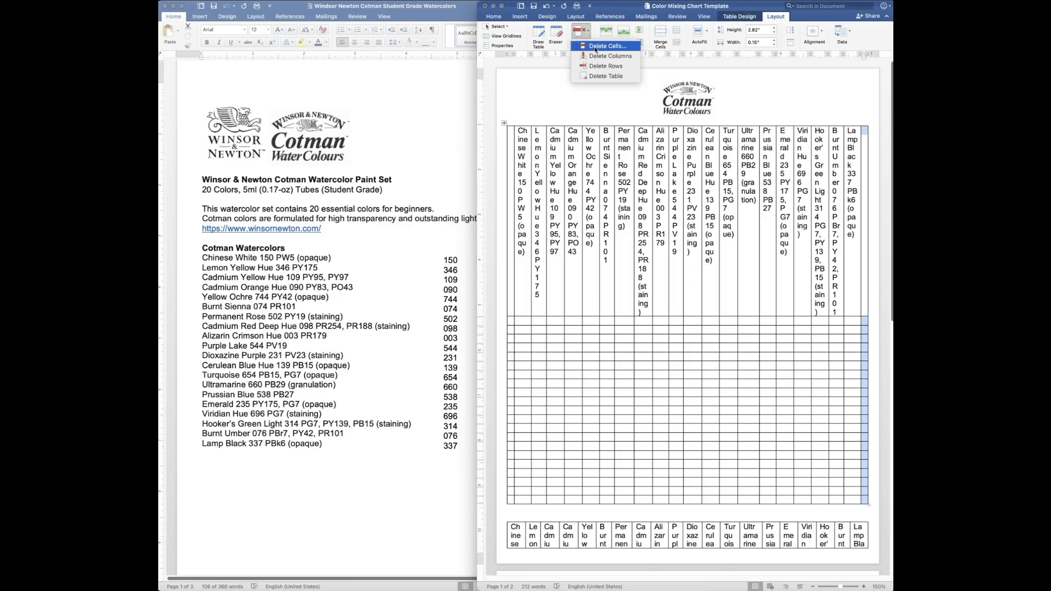
left_click(603, 57)
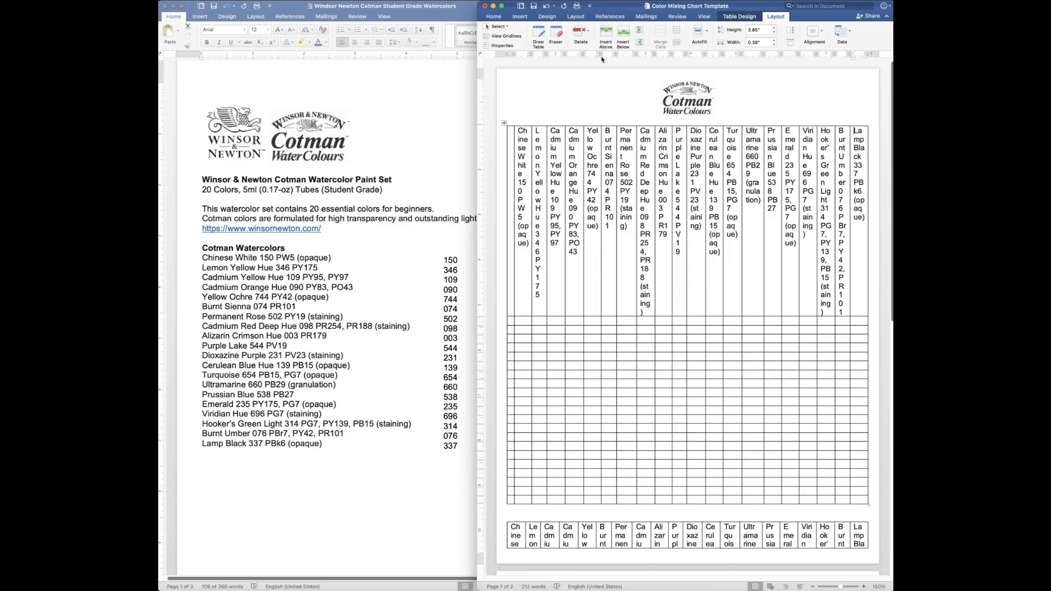
left_click_drag(515, 512, 721, 589)
key("BackSpace")
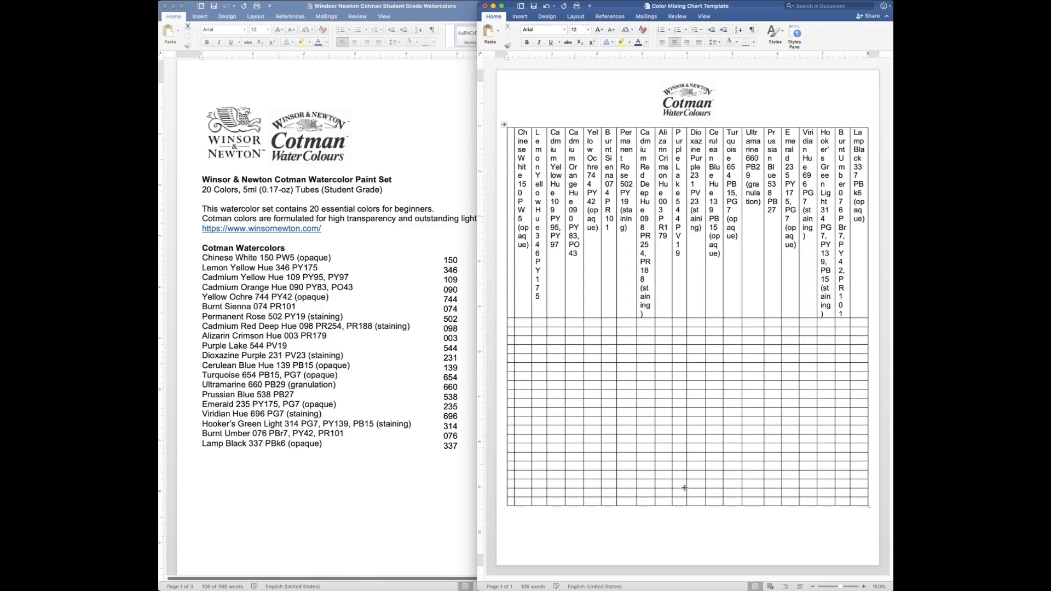
- Set the font size of the table's colour-name header row to 8
left_click(498, 188)
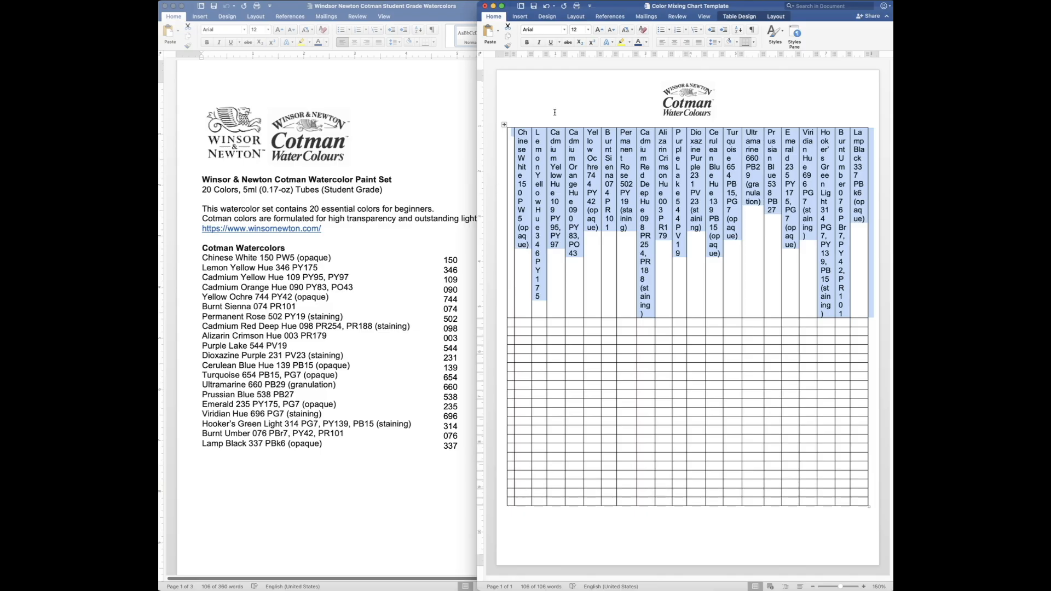
left_click(588, 30)
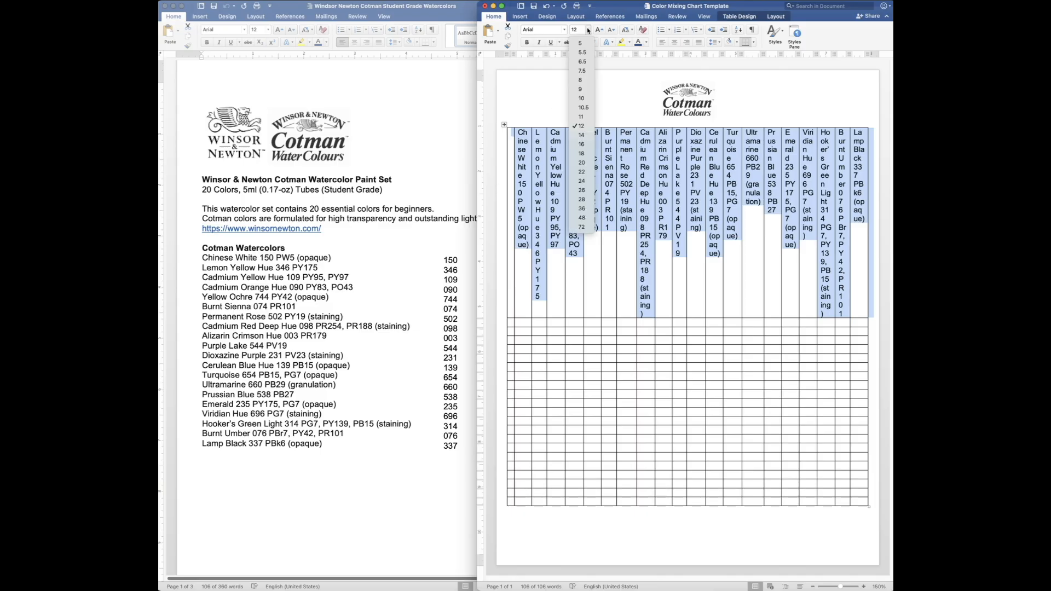
left_click(580, 80)
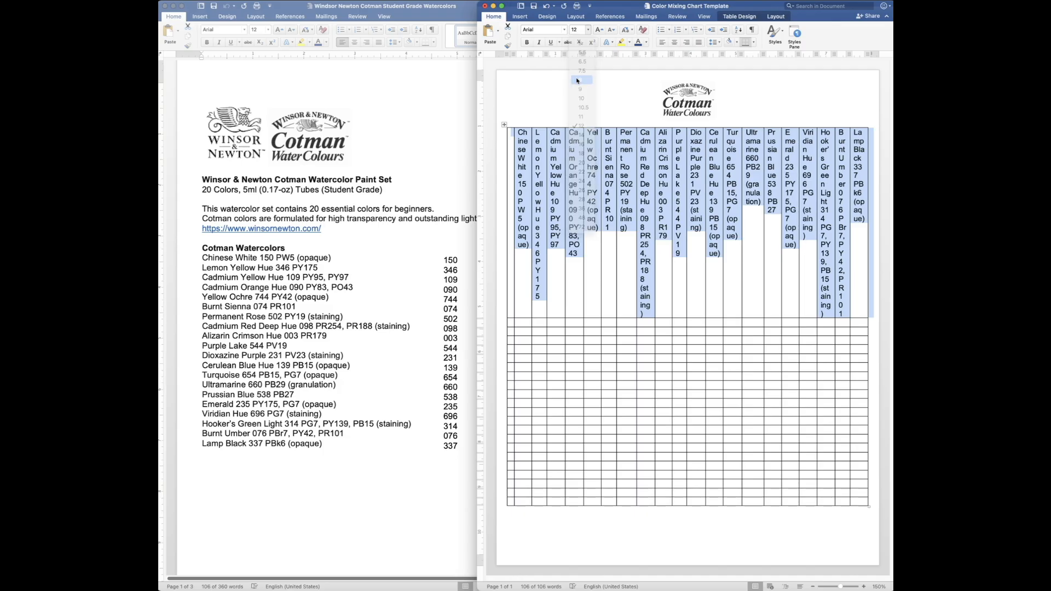
- Widen the template window and change the header row's text direction so the colour names read vertically from bottom to top
left_click(776, 16)
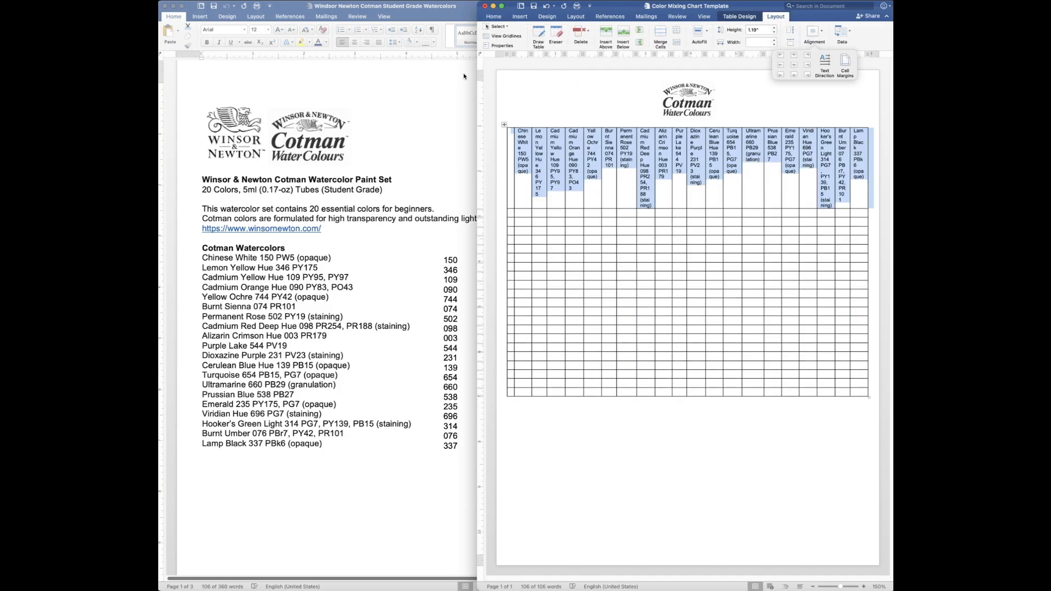
left_click_drag(478, 93, 393, 83)
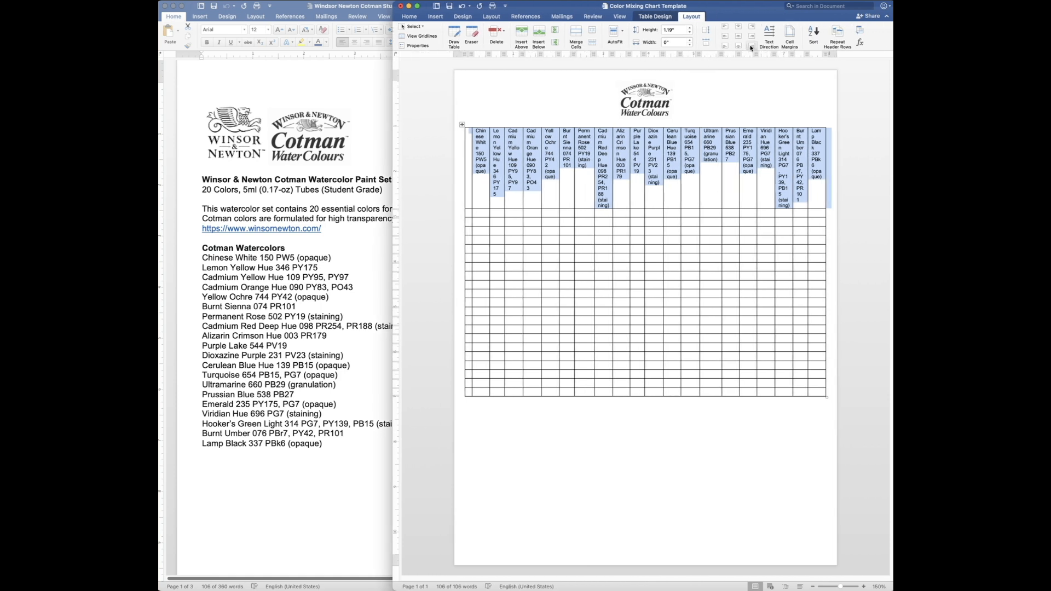
left_click(768, 41)
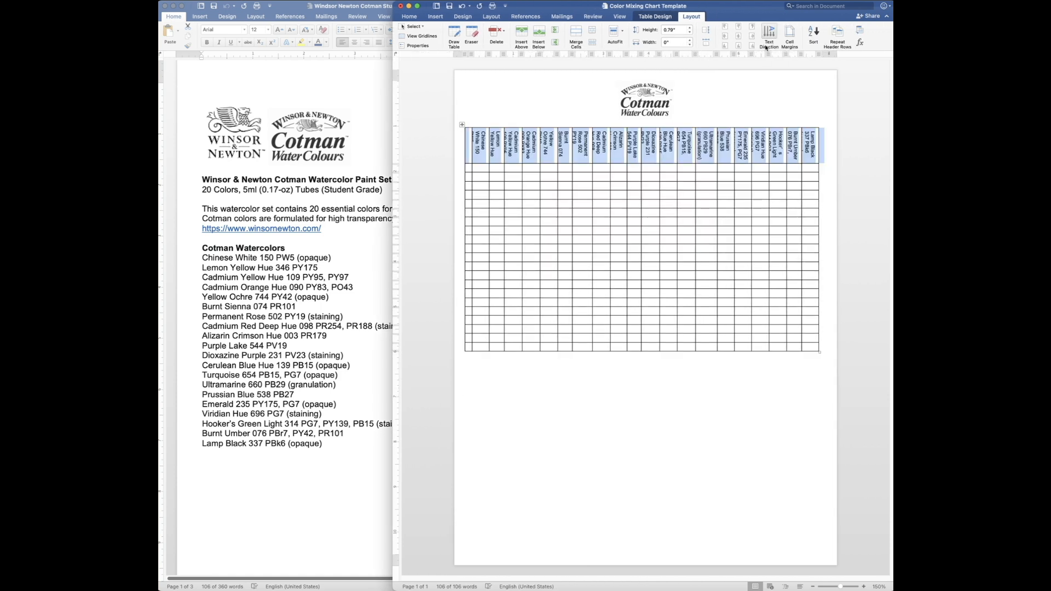
left_click(767, 44)
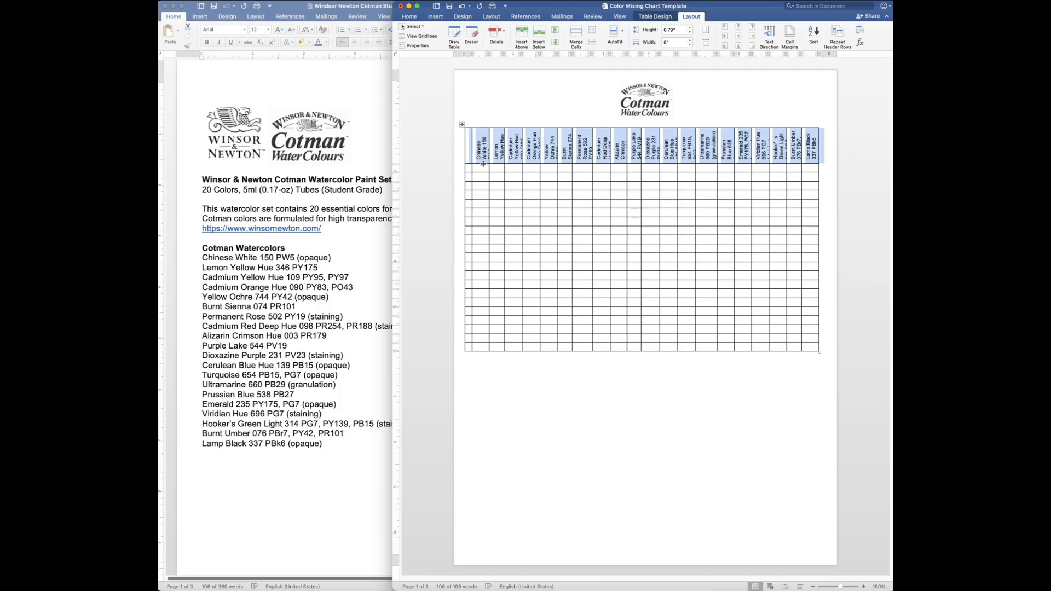
- Increase the header row's height to about 3.03" and align its colour names bottom centre
left_click_drag(484, 163, 480, 265)
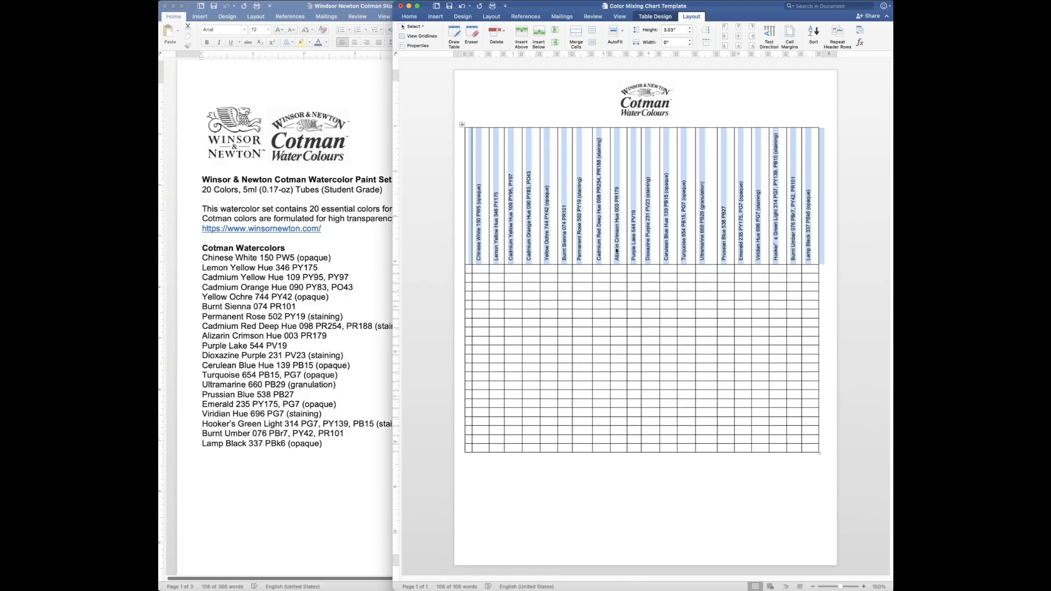
left_click(739, 46)
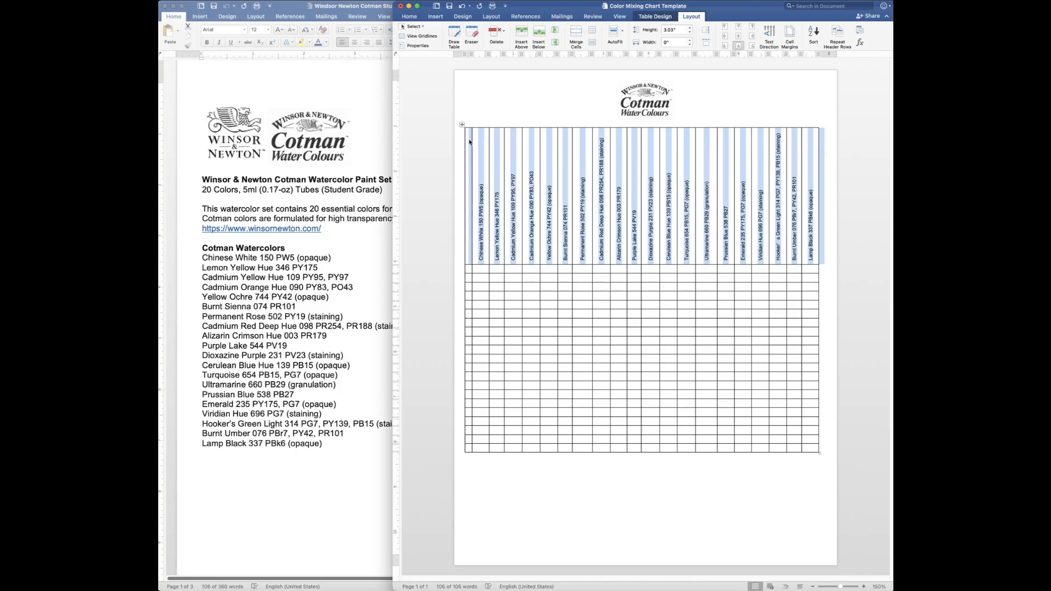
left_click(651, 349)
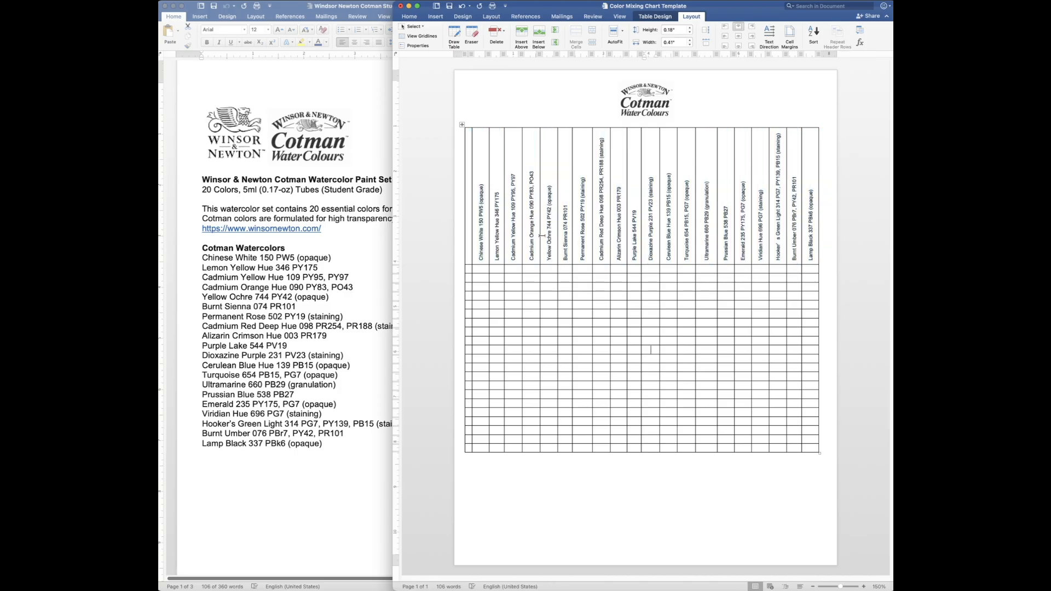
- Set the table's default left and right cell margins to 0.02" and realign the selected table's colour names bottom centre
left_click(462, 125)
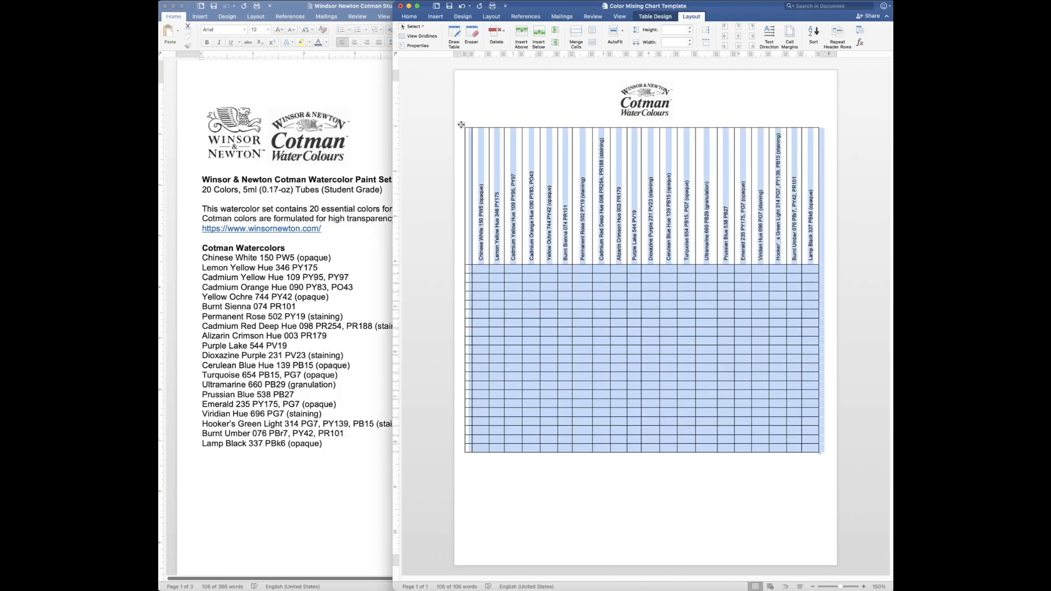
right_click(680, 245)
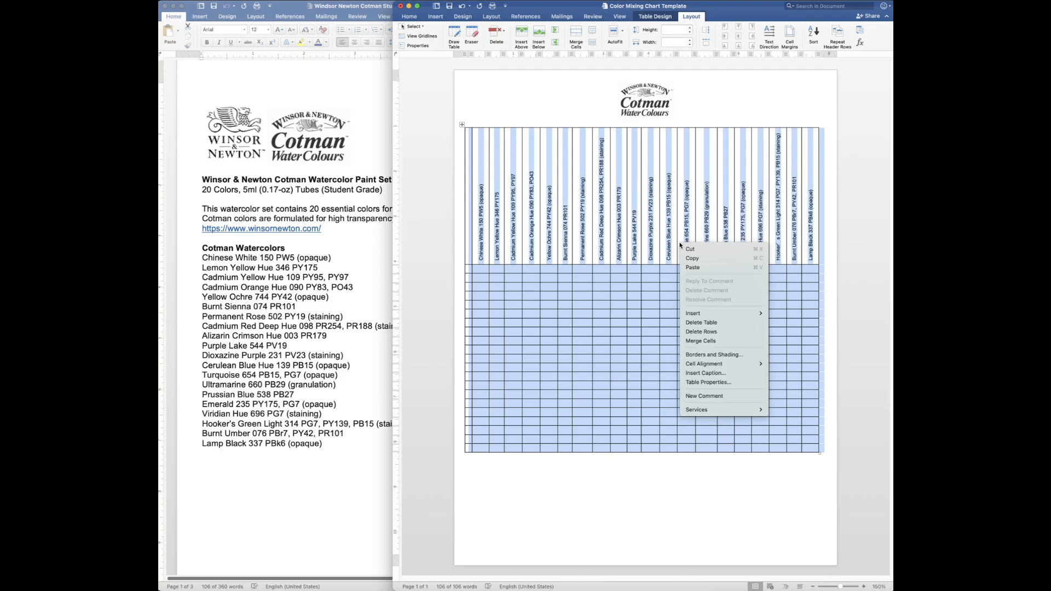
left_click(727, 383)
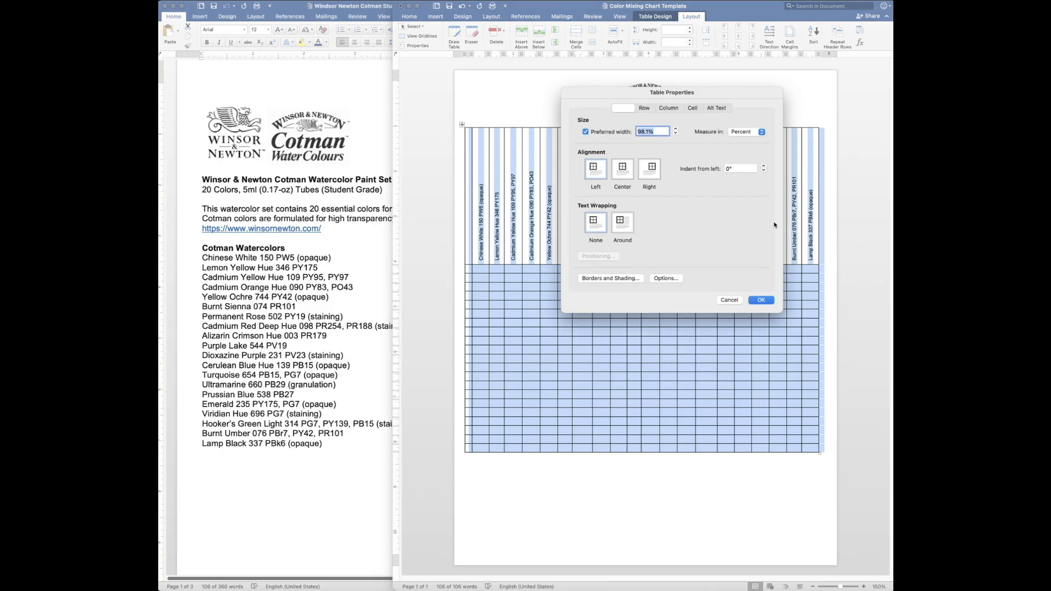
left_click(663, 279)
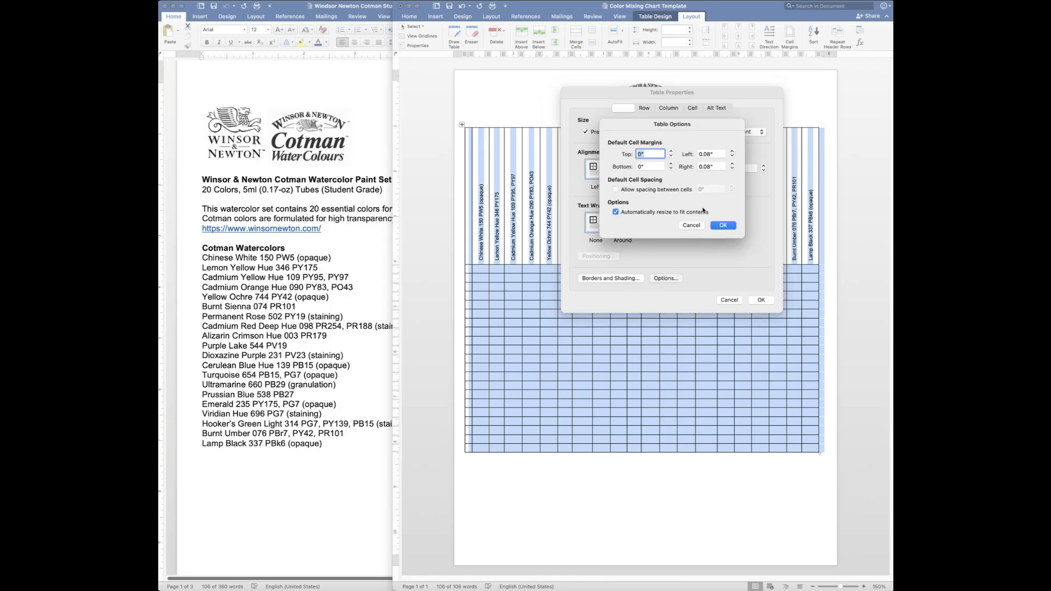
left_click(708, 154)
key("BackSpace")
type("2")
left_click(710, 166)
key("BackSpace")
type("2")
left_click(722, 229)
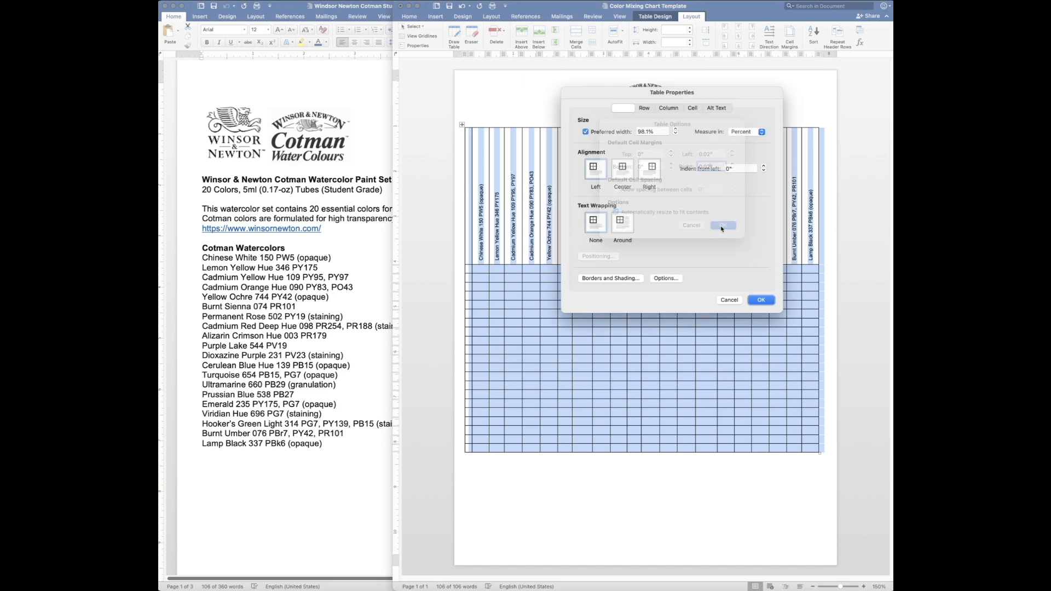
left_click(762, 301)
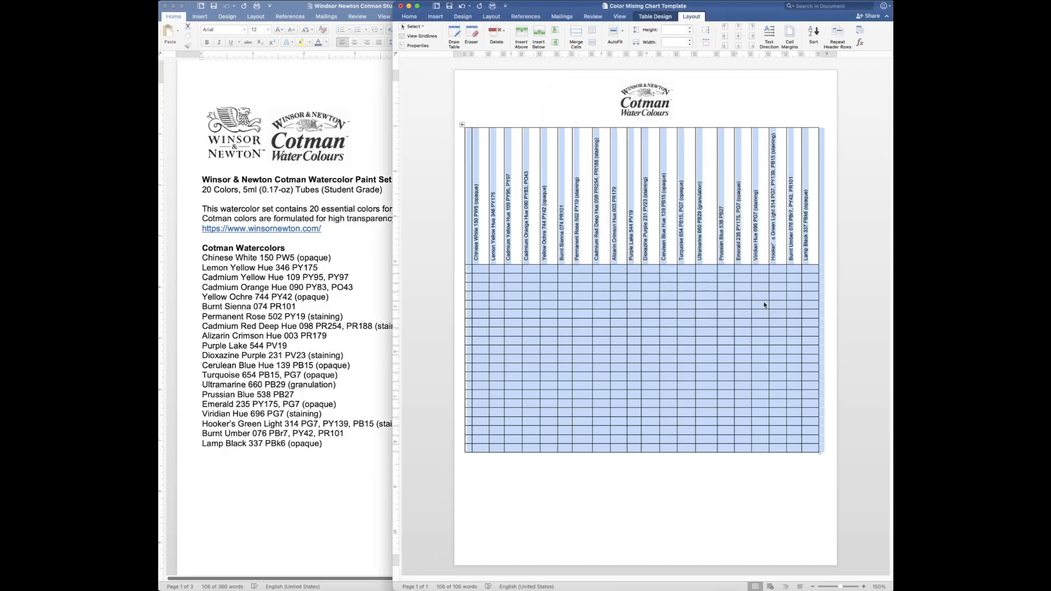
left_click(739, 46)
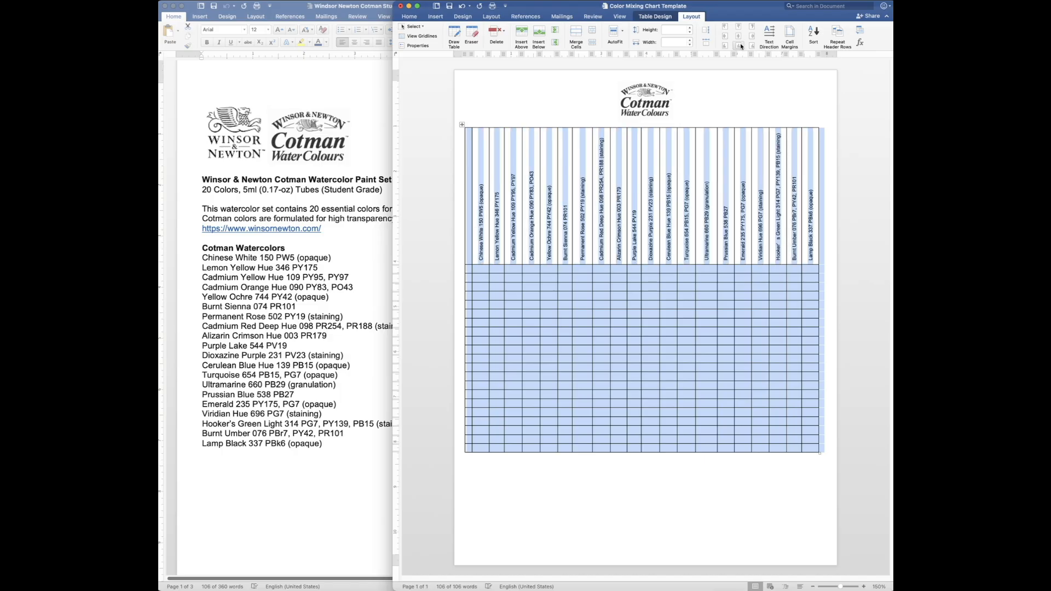
left_click(595, 416)
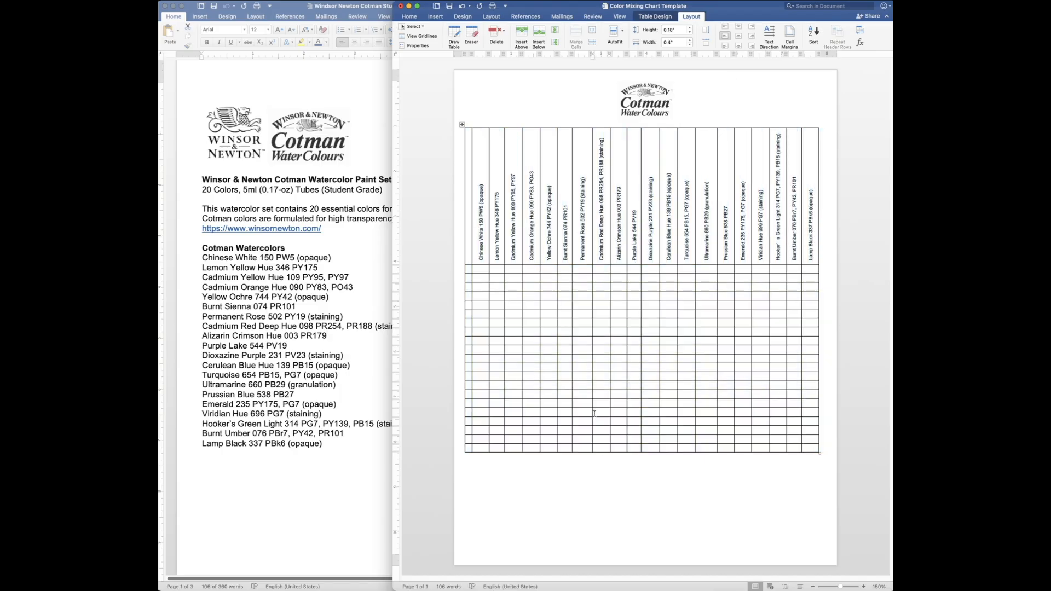
- Copy the three-digit colour numbers from 150 to 337 in the paint set document and paste them below the template's table
left_click(301, 529)
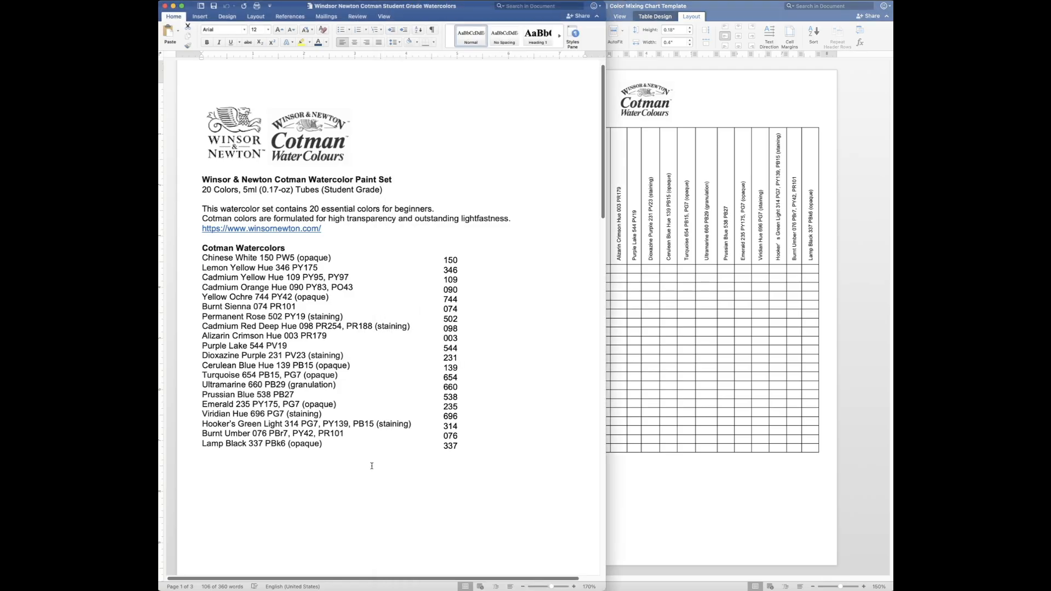
left_click(455, 264)
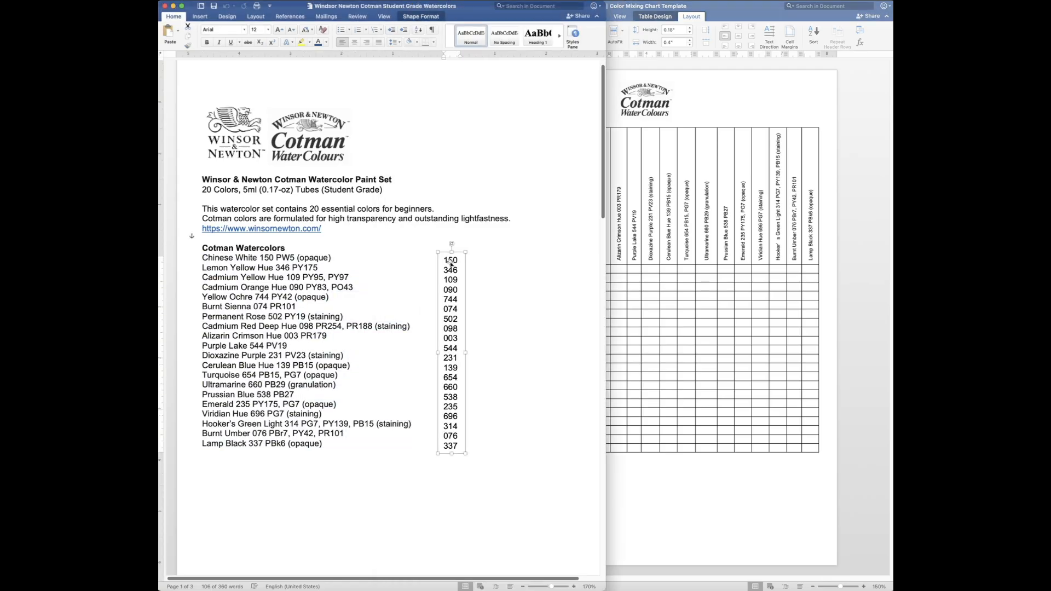
double_click(452, 261)
left_click_drag(453, 261, 459, 448)
key("super+c")
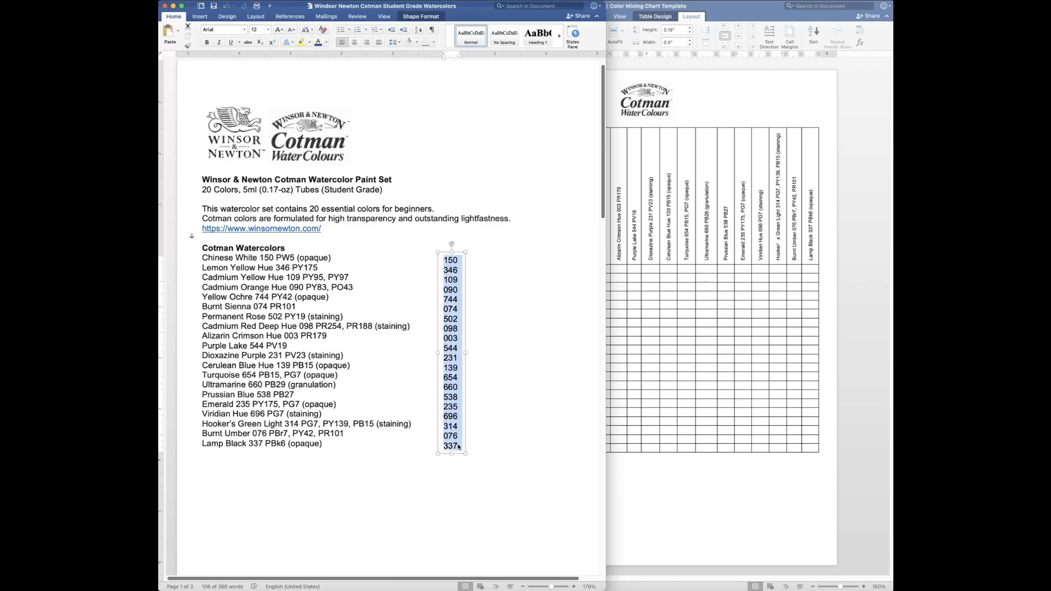
left_click(712, 493)
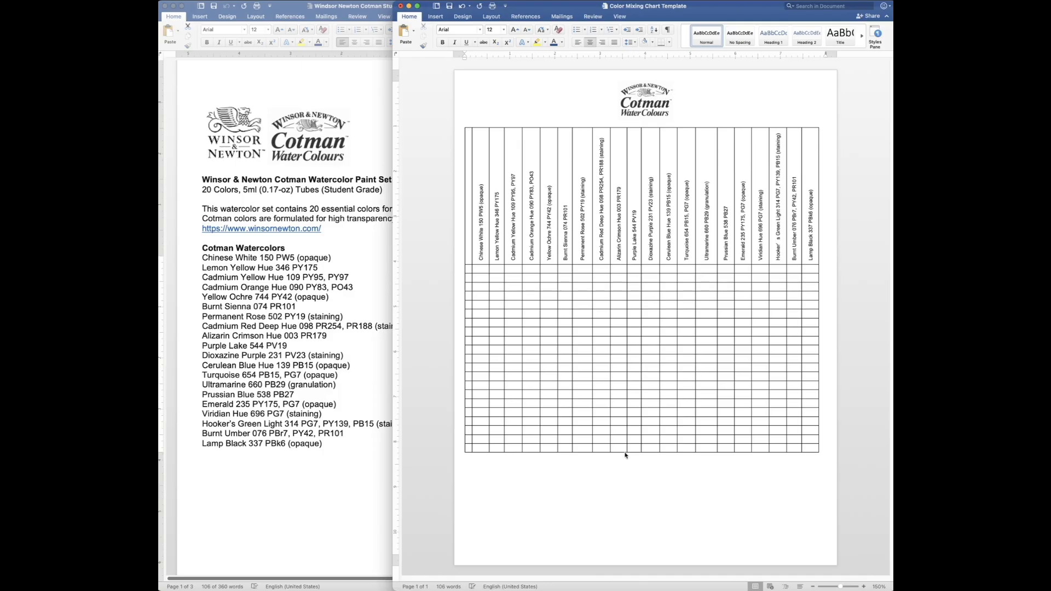
key("super+v")
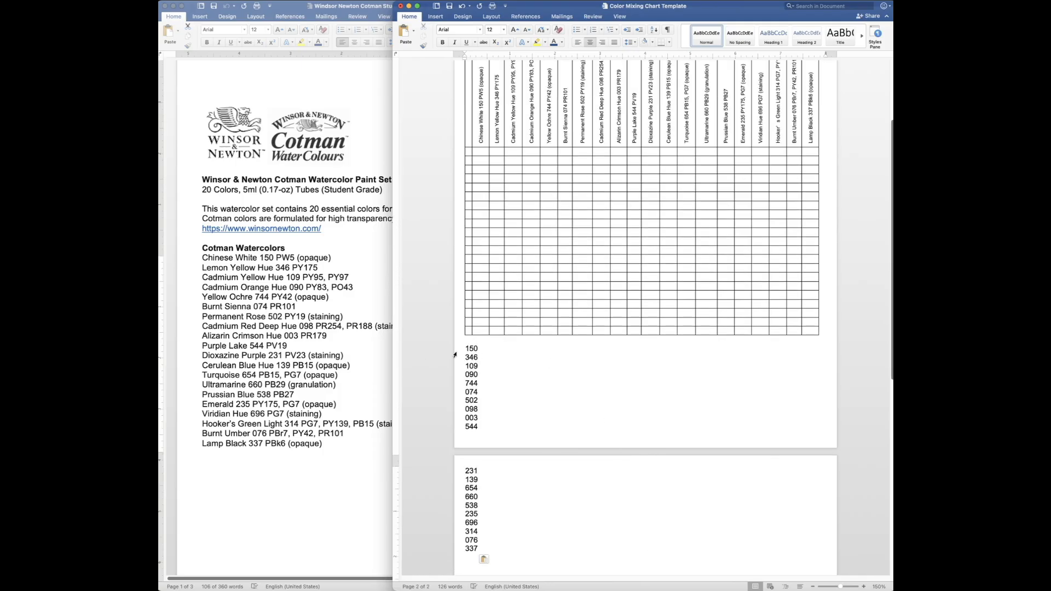
- Convert the pasted colour numbers below the chart into a one-column table, separating the text at paragraphs
left_click_drag(457, 349, 523, 547)
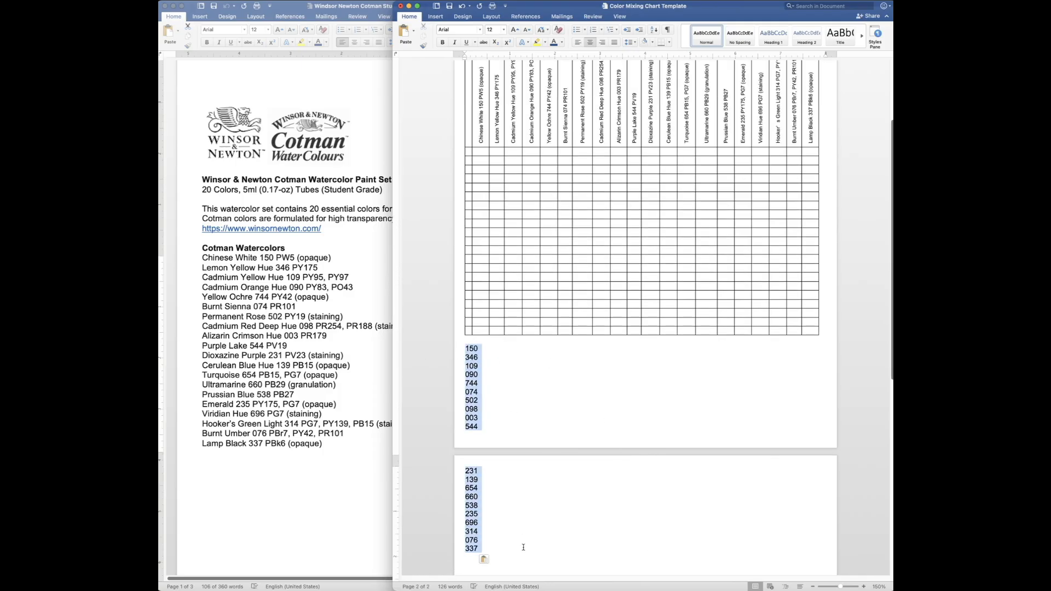
left_click(435, 17)
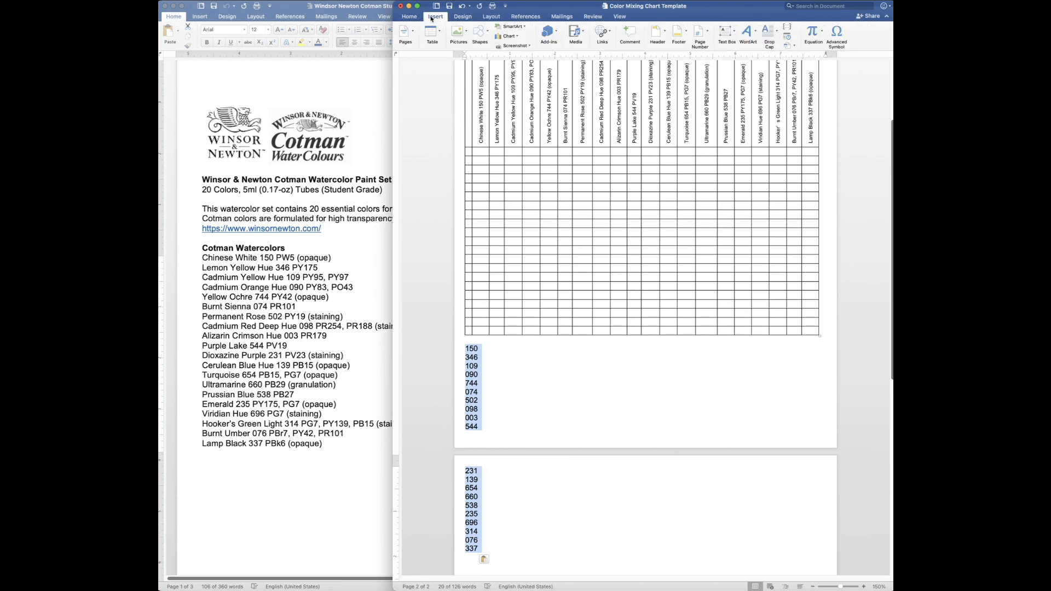
left_click(443, 34)
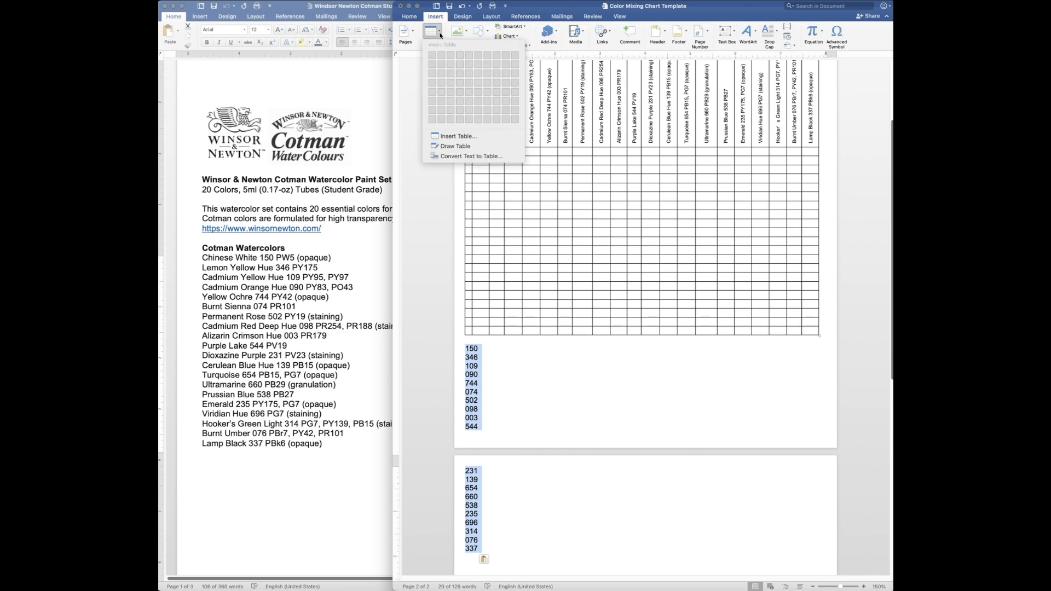
left_click(465, 155)
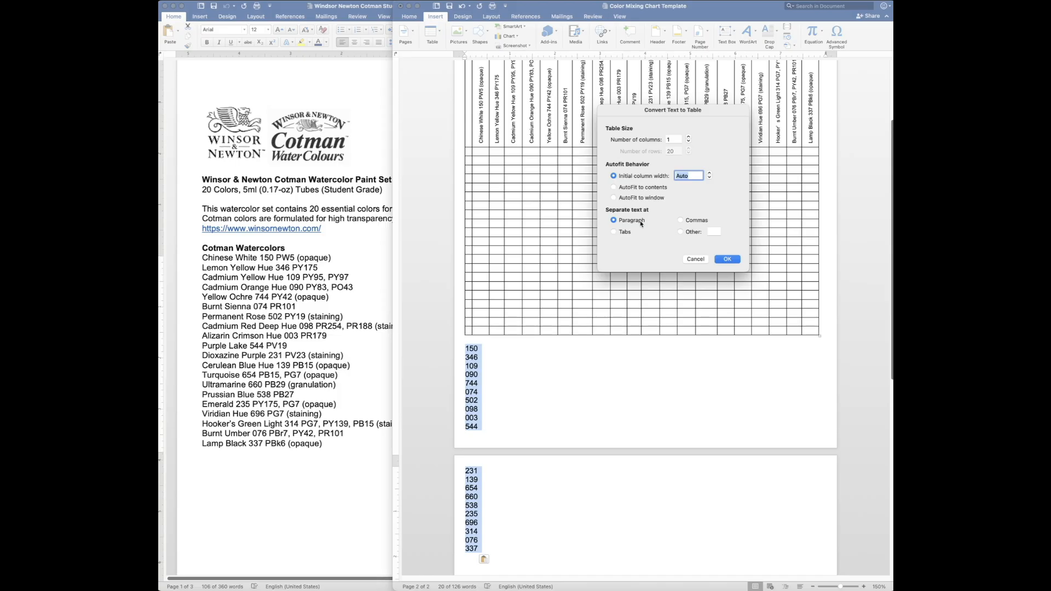
left_click(727, 259)
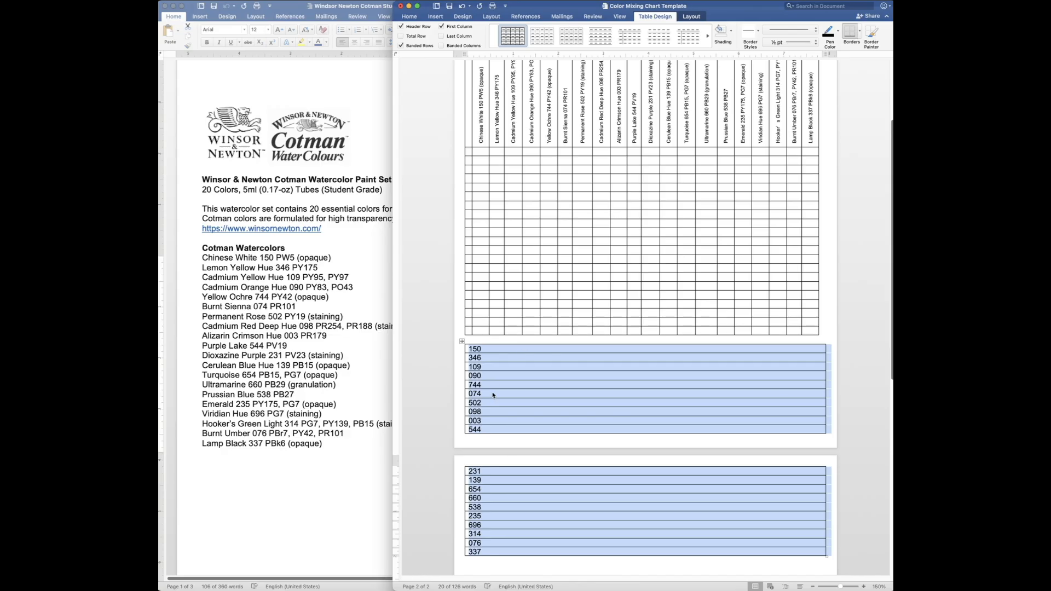
- Copy the one-column table's numbers into the chart's first column, from 150 in the third row down to 337
left_click(493, 394)
left_click_drag(482, 351, 485, 551)
key("cmd+c")
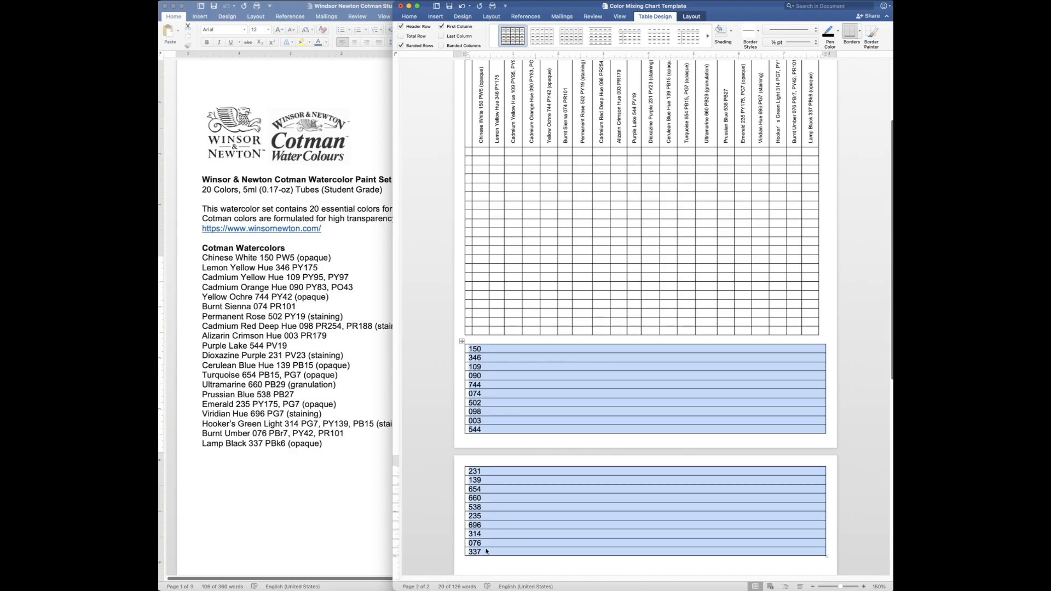
left_click(486, 151)
key("cmd+v")
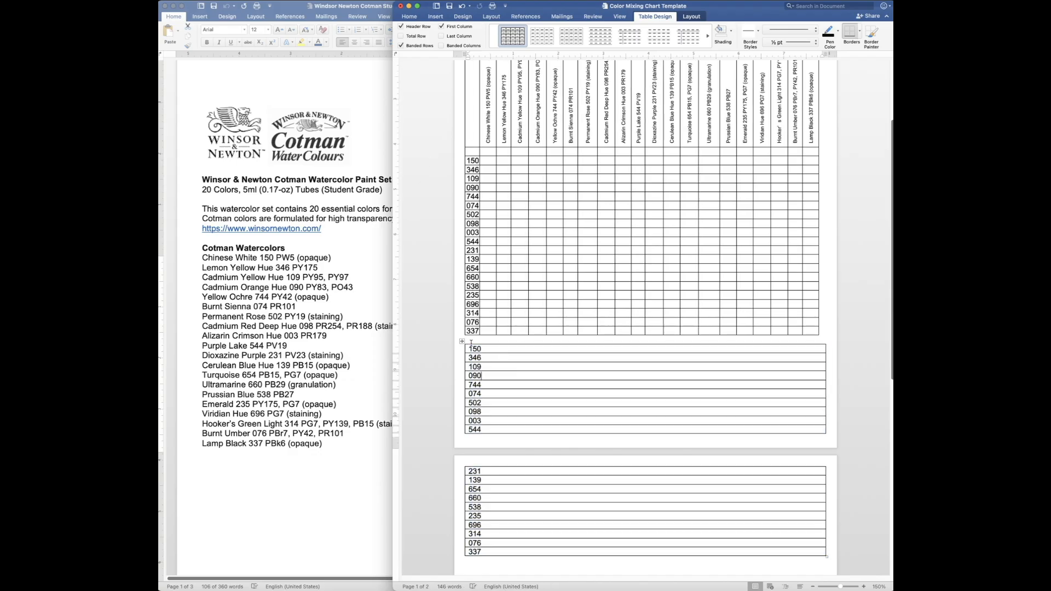
- Delete the temporary one-column table and paste the colour numbers from the paint set document below the chart again
left_click(463, 344)
key("cmd+c")
key("BackSpace")
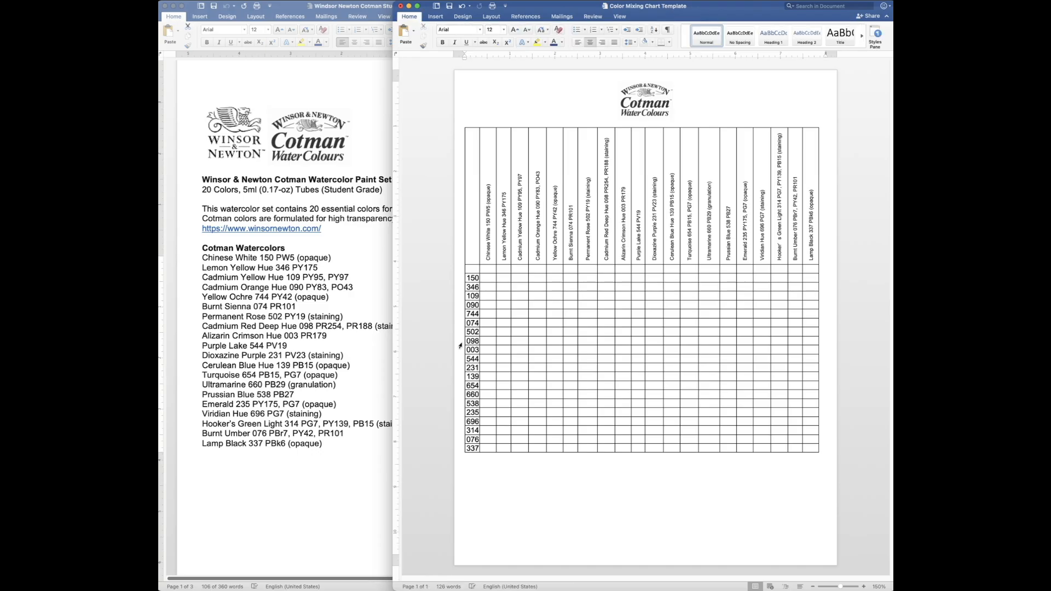
left_click(374, 348)
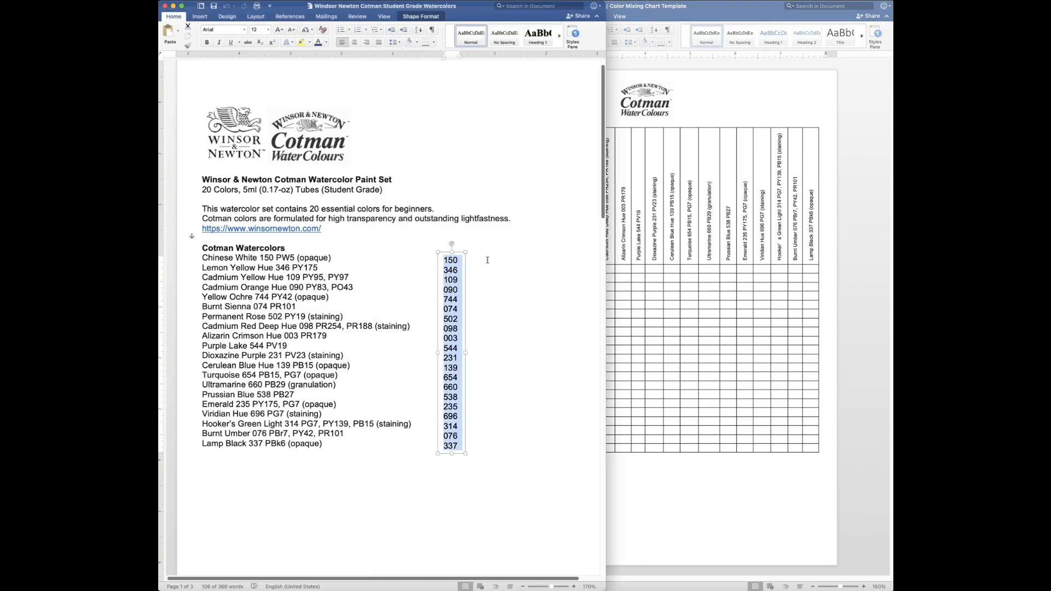
left_click(678, 544)
key("cmd+v")
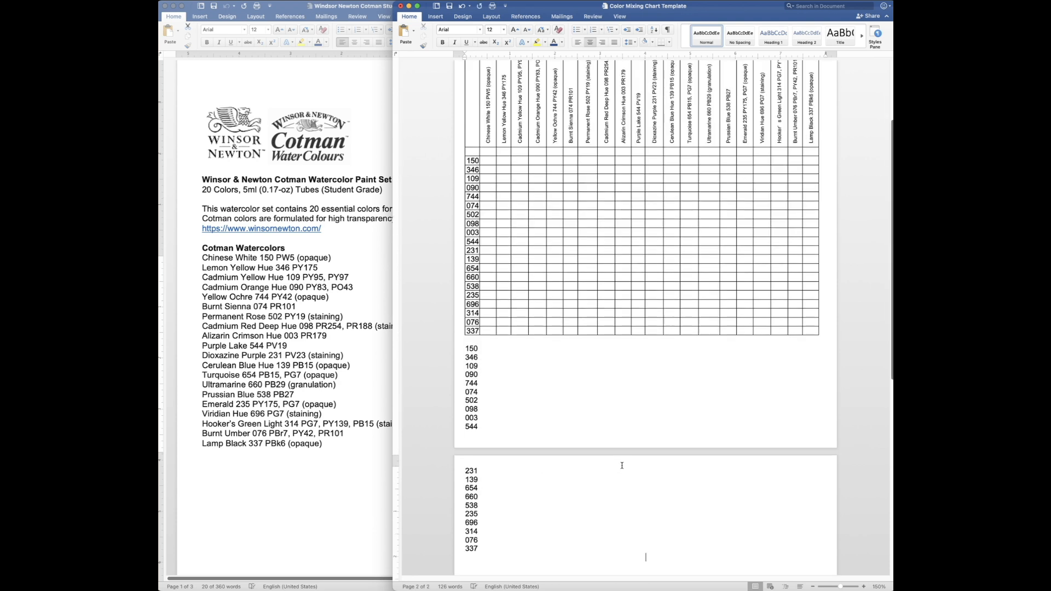
- Convert the pasted colour numbers from 150 to 337 into a table with 20 columns
left_click_drag(467, 348, 510, 552)
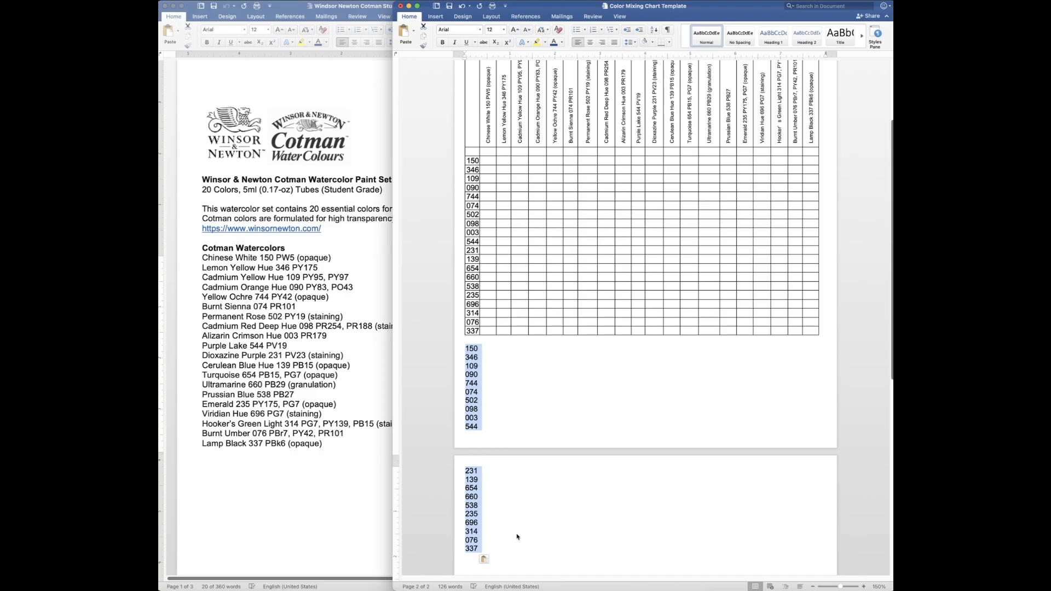
left_click(441, 18)
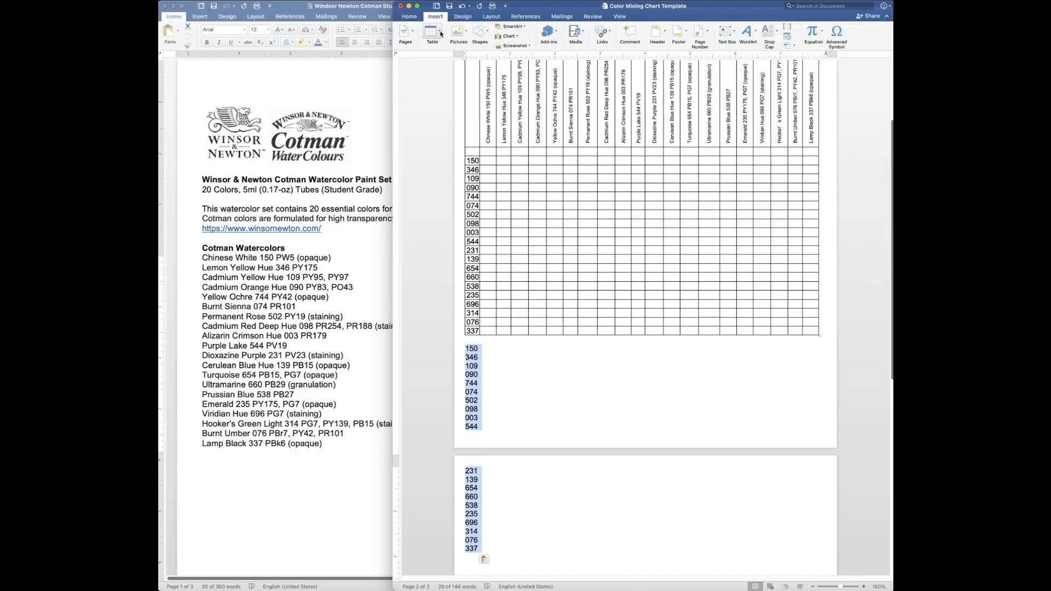
left_click(442, 33)
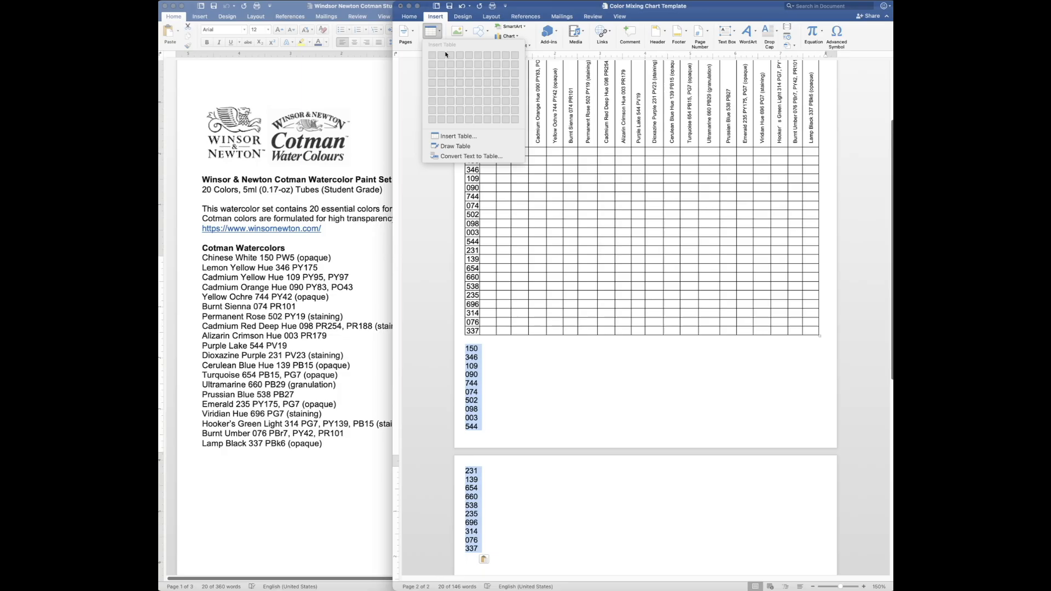
left_click(471, 157)
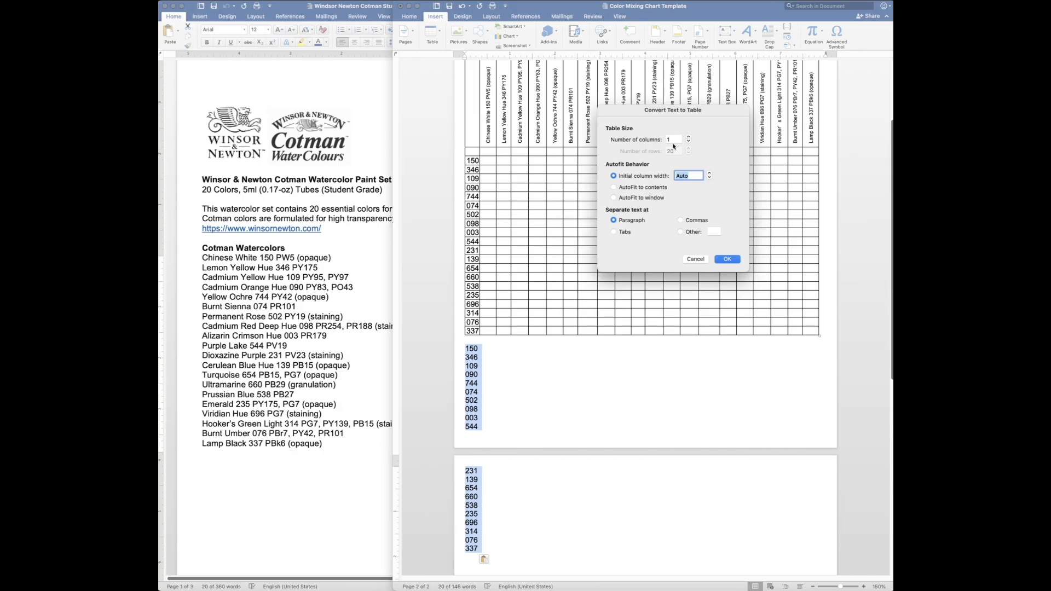
left_click_drag(675, 140, 633, 135)
type("20")
left_click(729, 260)
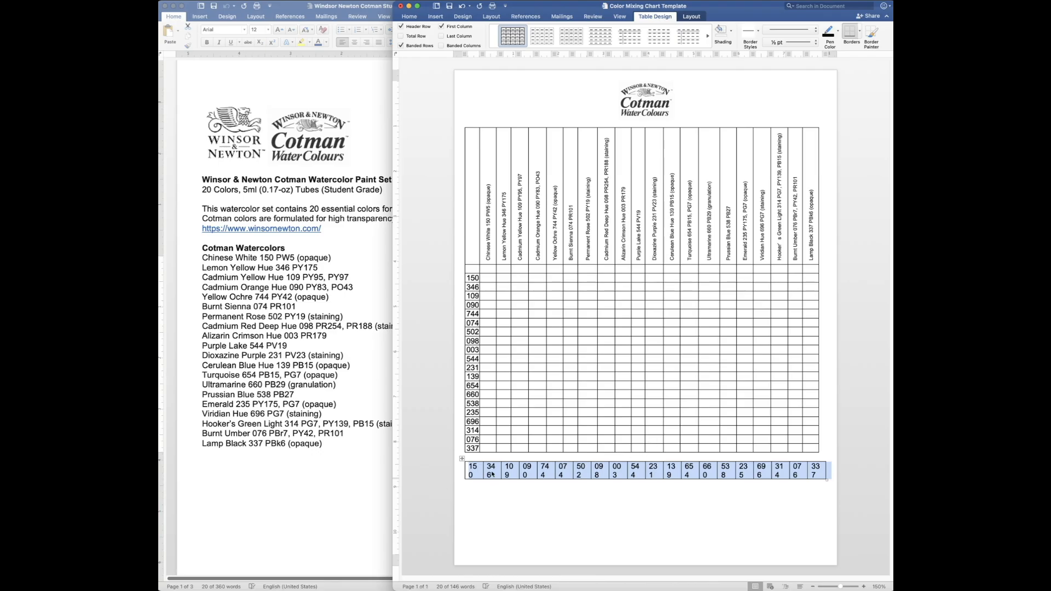
- Copy the 20-column table's numbers into the chart's second row, starting with 150 under Chinese White
left_click(491, 474)
left_click_drag(473, 468, 628, 475)
left_click_drag(767, 479, 813, 475)
key("super+c")
left_click(488, 272)
key("super+v")
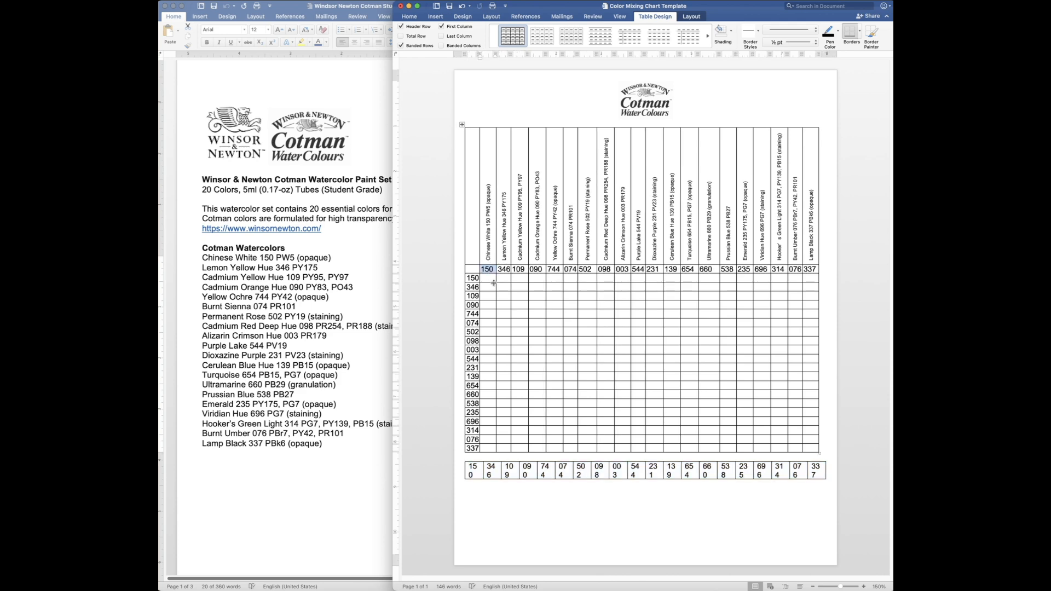
- Centre the text in the number row and all rows below it, and delete the temporary 20-column table
left_click_drag(459, 272, 464, 455)
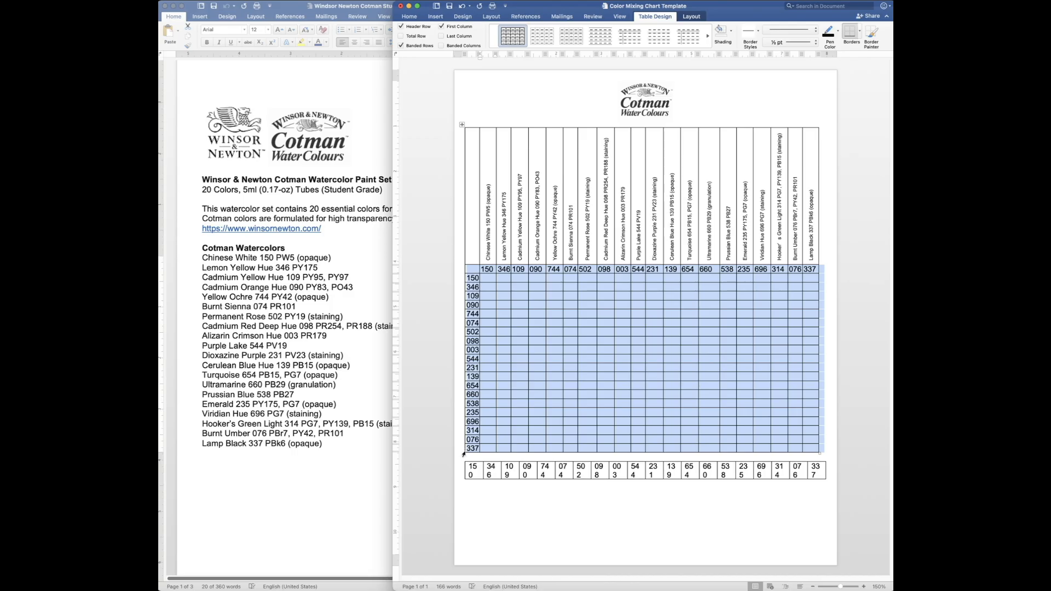
left_click(411, 18)
left_click(590, 43)
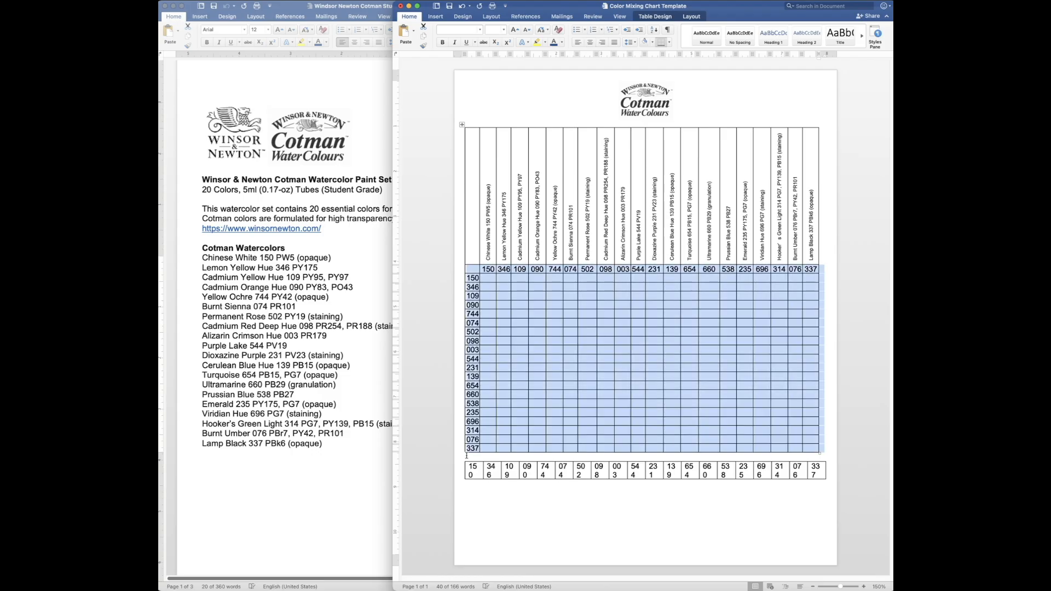
left_click_drag(461, 456, 469, 501)
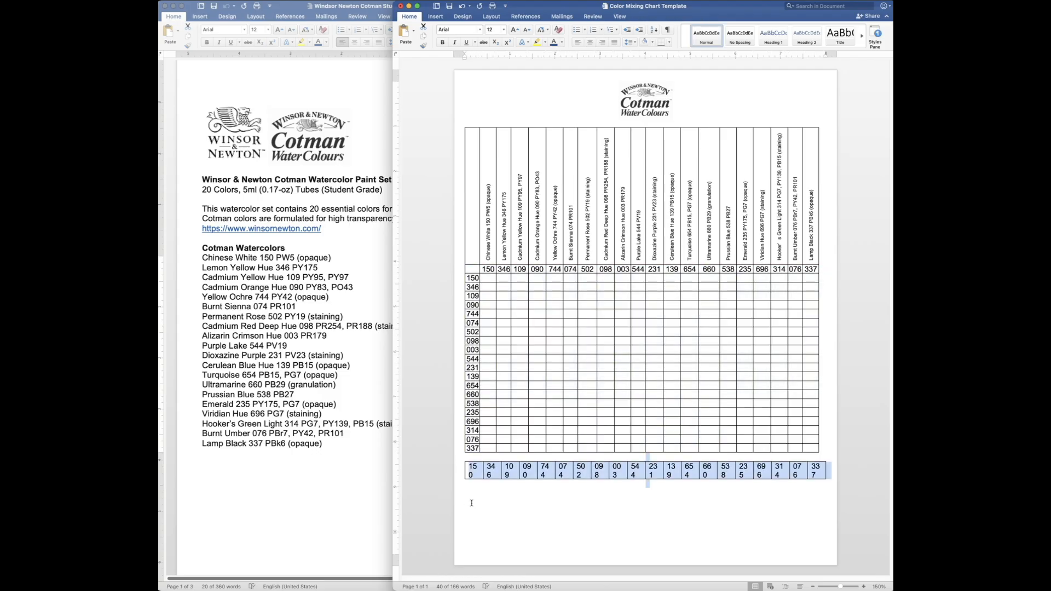
key("BackSpace")
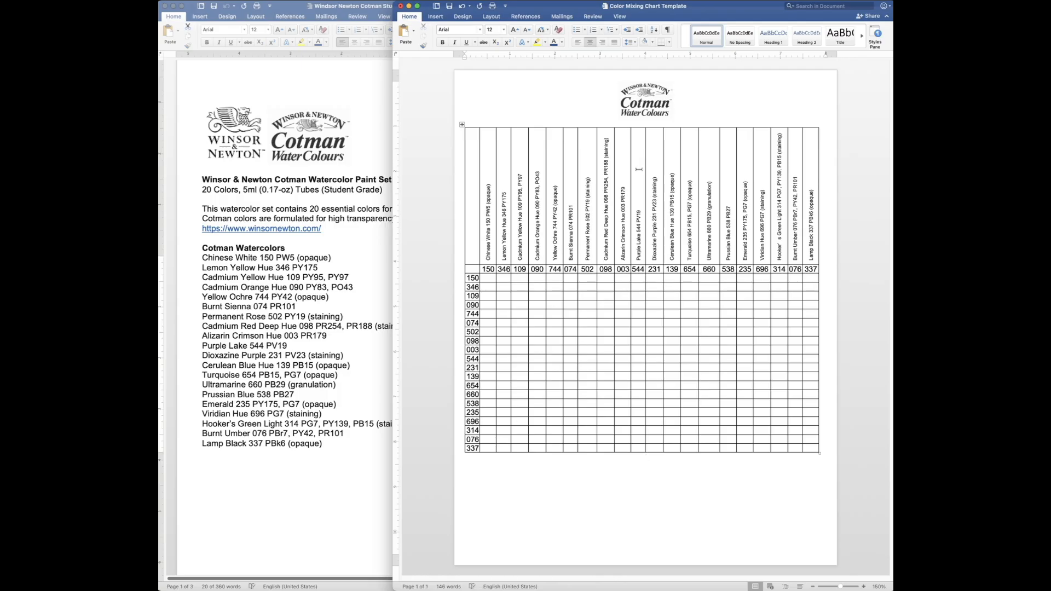
- Reduce the page's bottom margin and extend the chart's last row, 337, down to near the page's lower edge
left_click(538, 449)
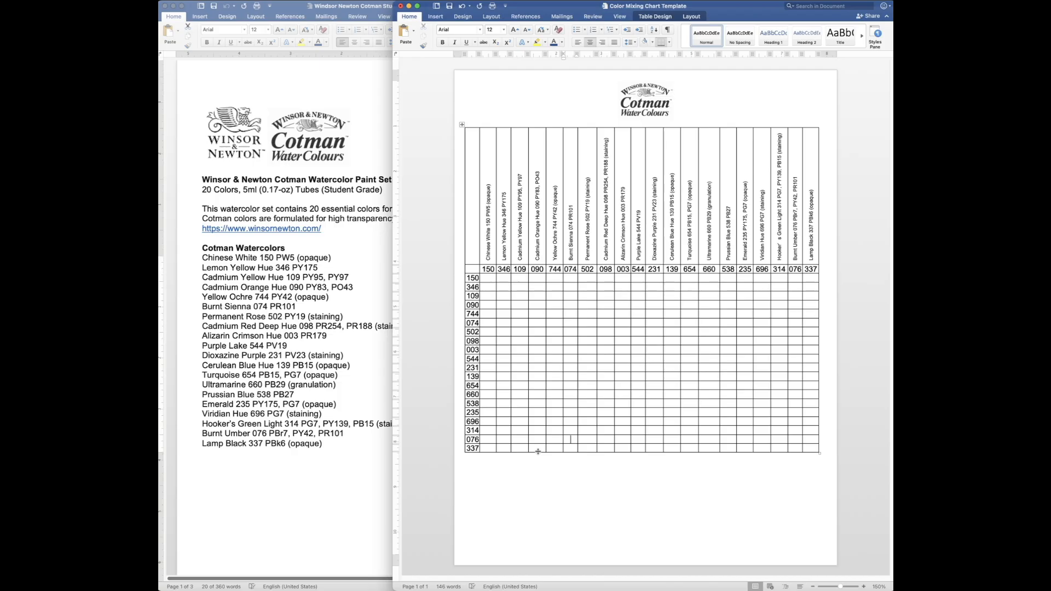
left_click_drag(538, 451, 535, 542)
left_click(489, 558)
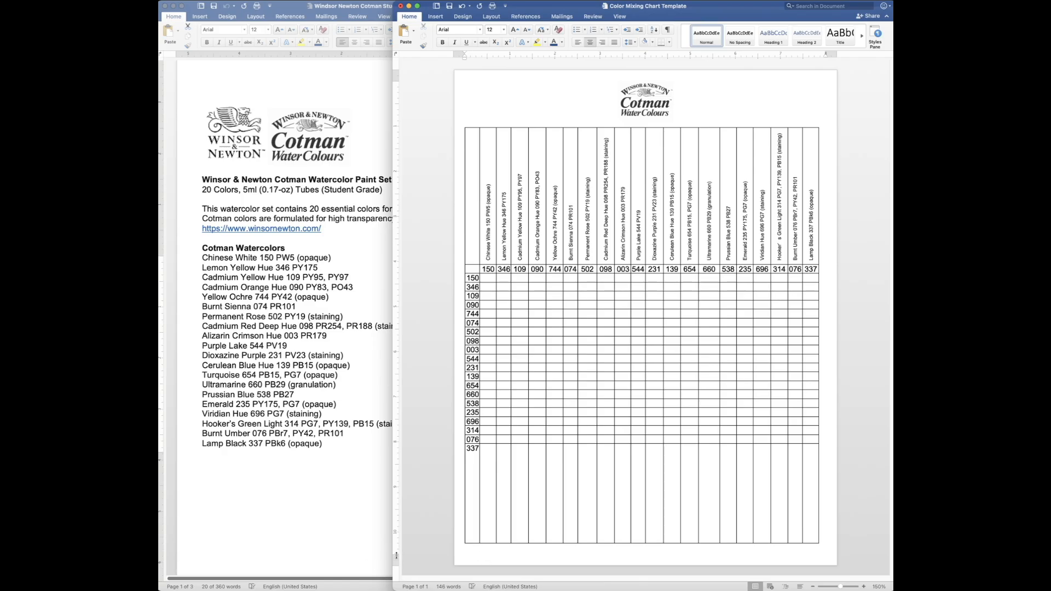
left_click_drag(397, 556, 396, 570)
left_click_drag(535, 543, 535, 552)
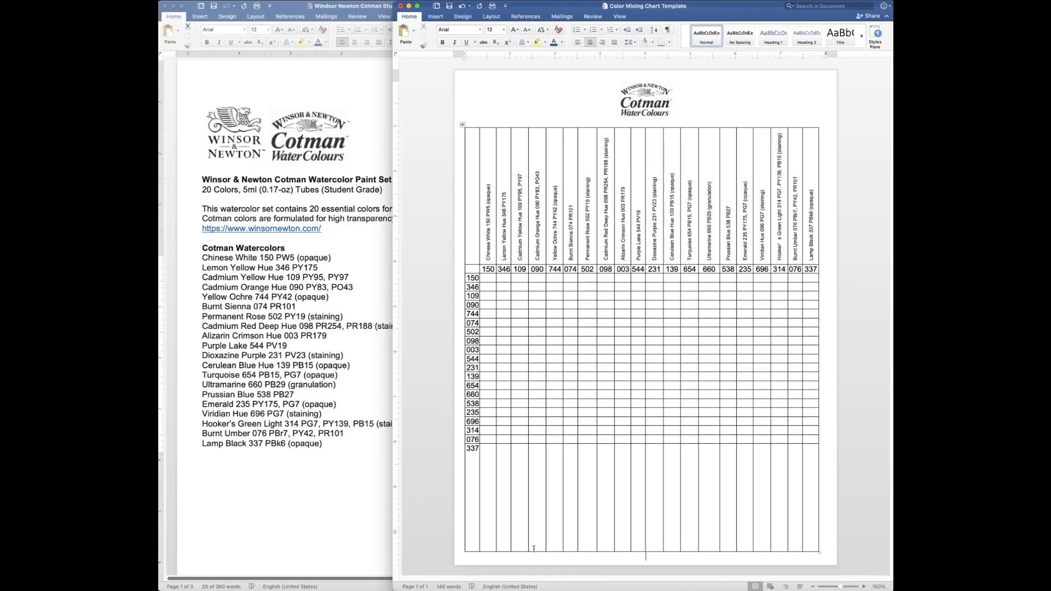
- AutoFit the whole table to the window and distribute its columns evenly
left_click(462, 125)
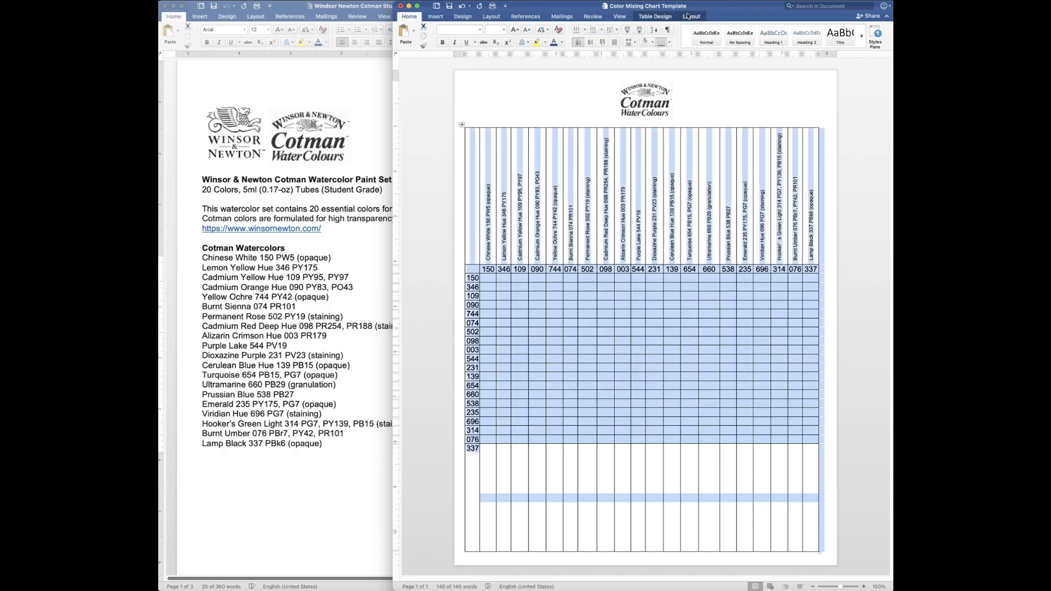
left_click(691, 16)
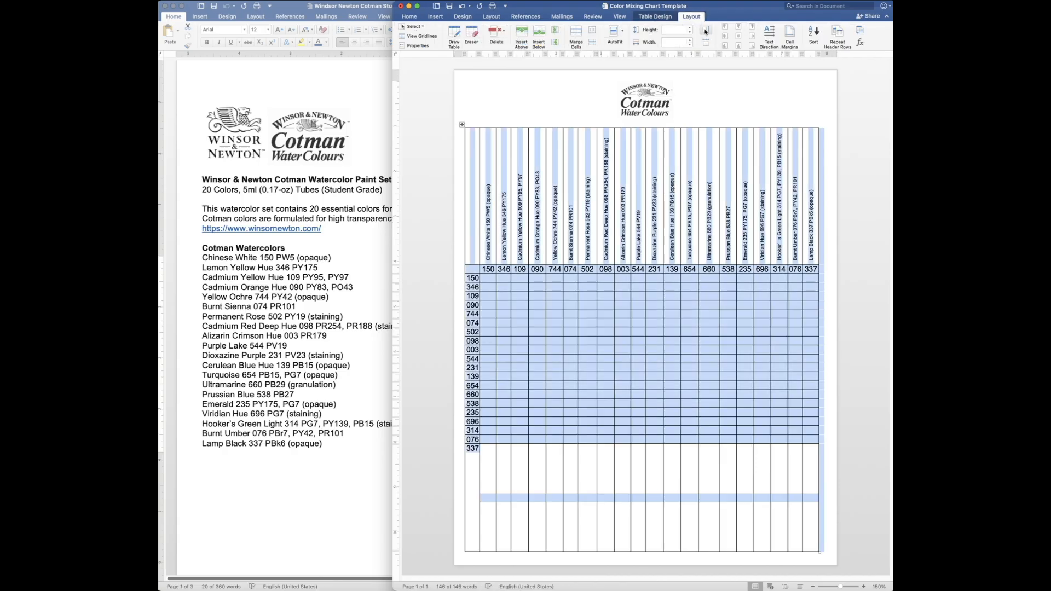
left_click(623, 32)
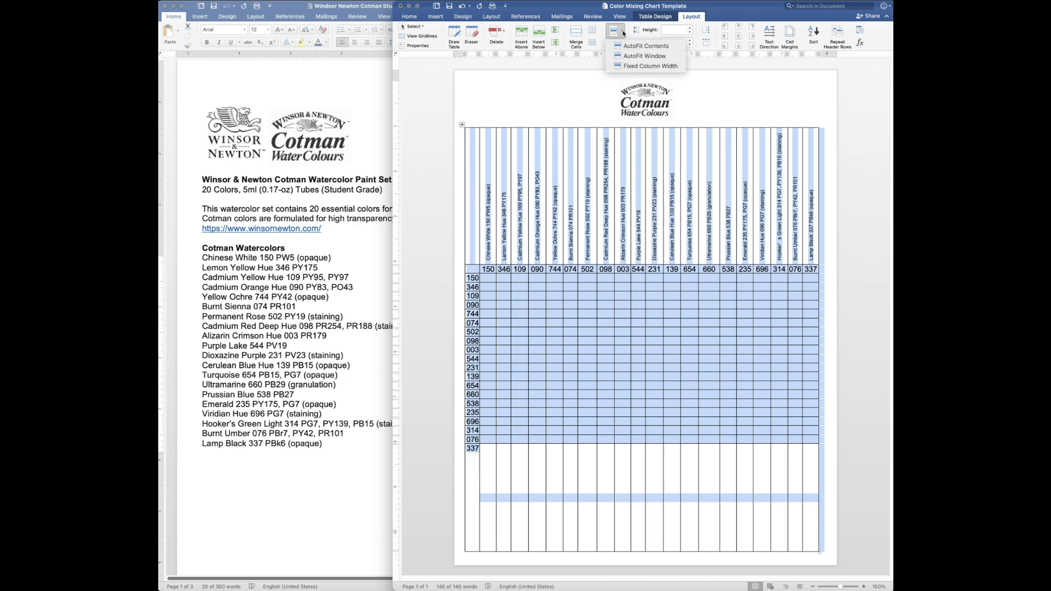
left_click(652, 56)
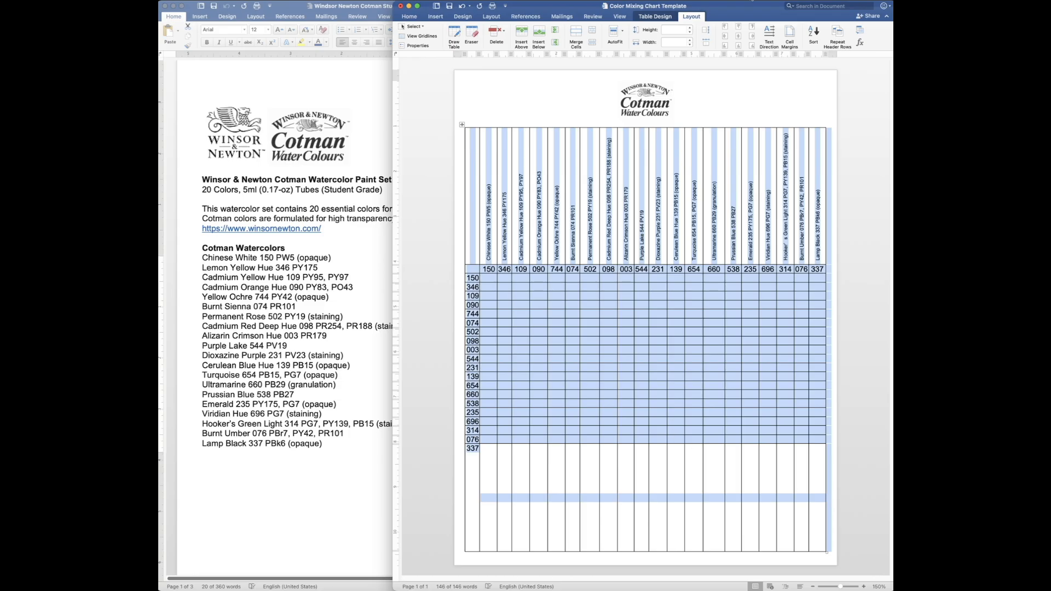
left_click(706, 45)
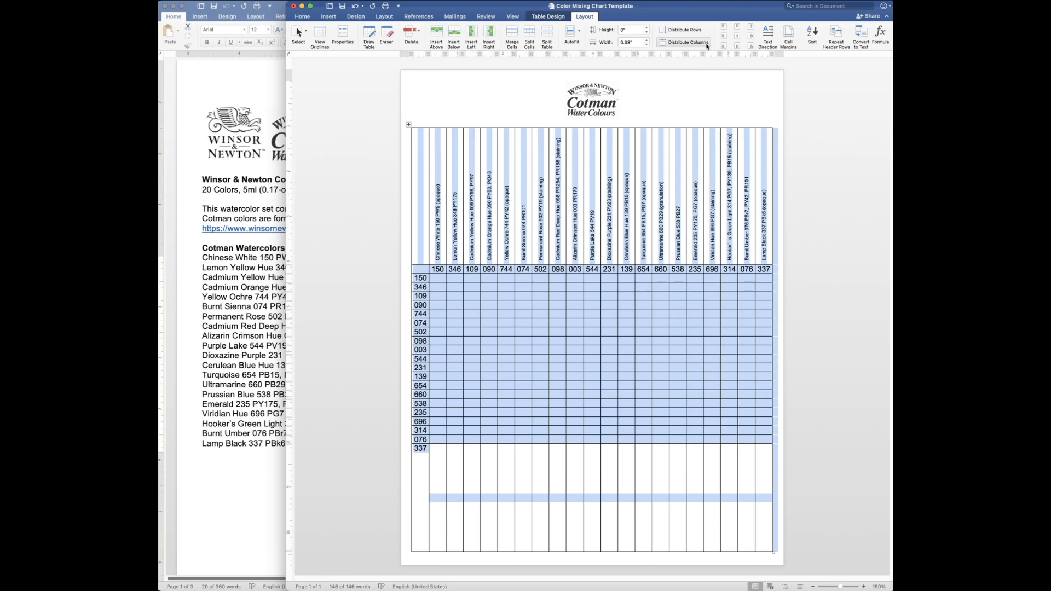
- Distribute the rows evenly from the horizontal number row down to the 337 row
left_click(454, 305)
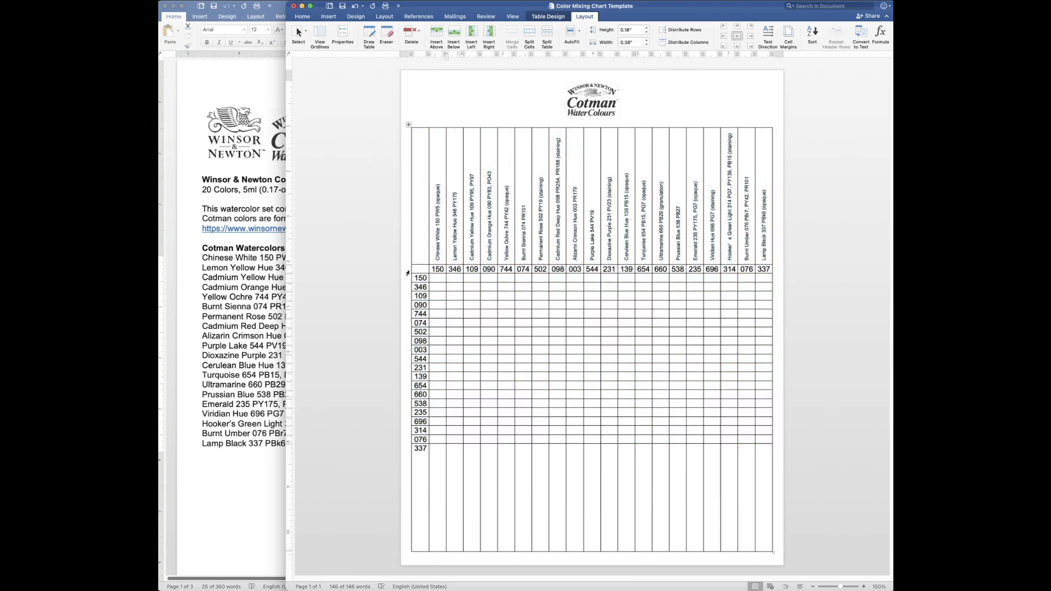
left_click_drag(404, 272, 404, 466)
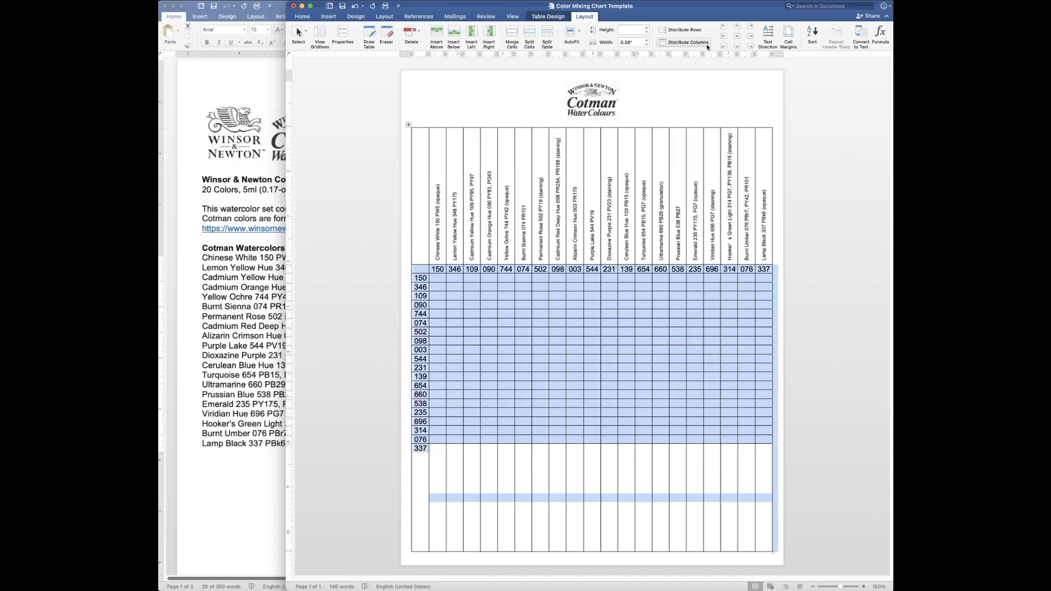
left_click(698, 30)
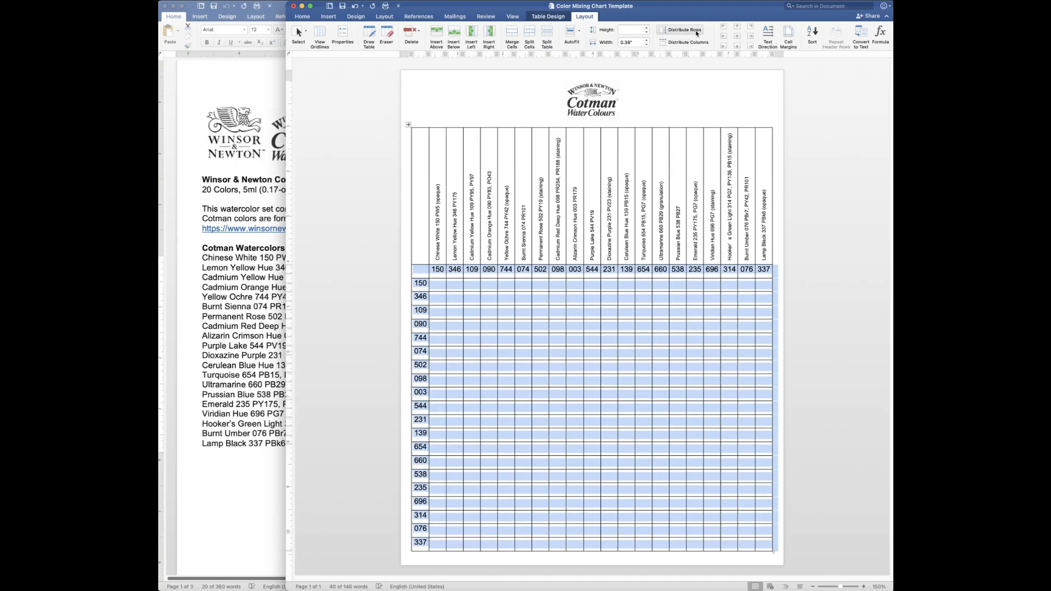
- Delete the blank line between the Cotman logo and the table
left_click(601, 121)
left_click(602, 125)
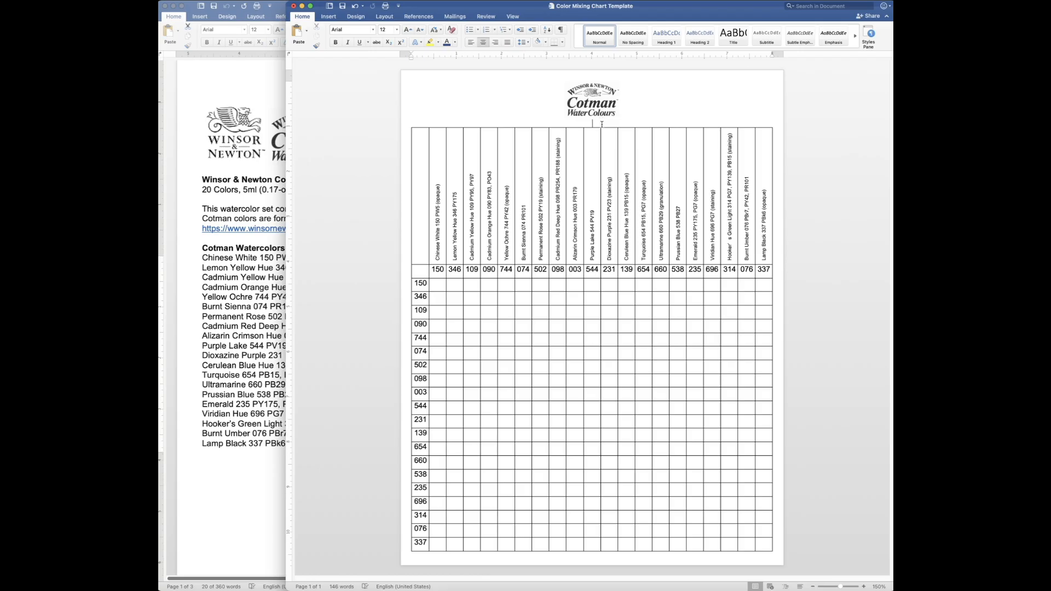
key("BackSpace")
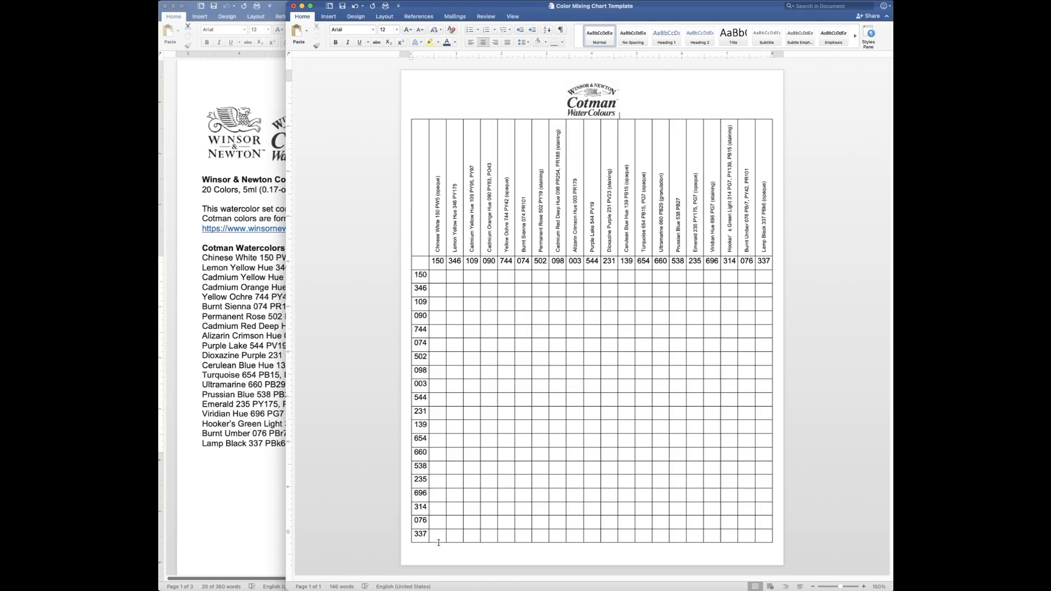
- Extend the 337 row down to near the page's lower edge and distribute the rows evenly from the horizontal number row through 337
left_click_drag(438, 541, 438, 555)
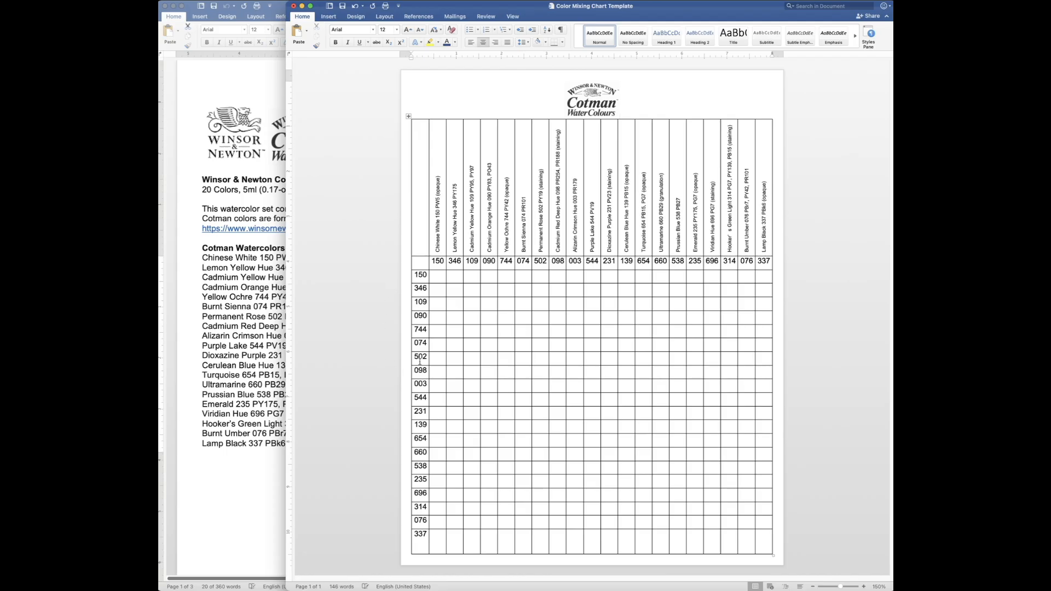
left_click_drag(399, 263, 389, 542)
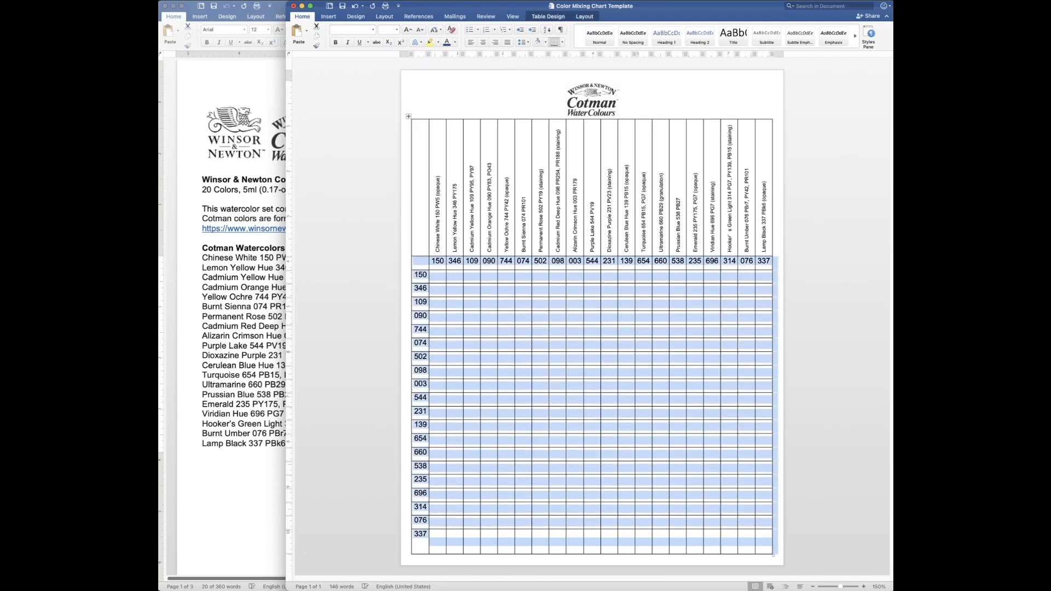
left_click(582, 18)
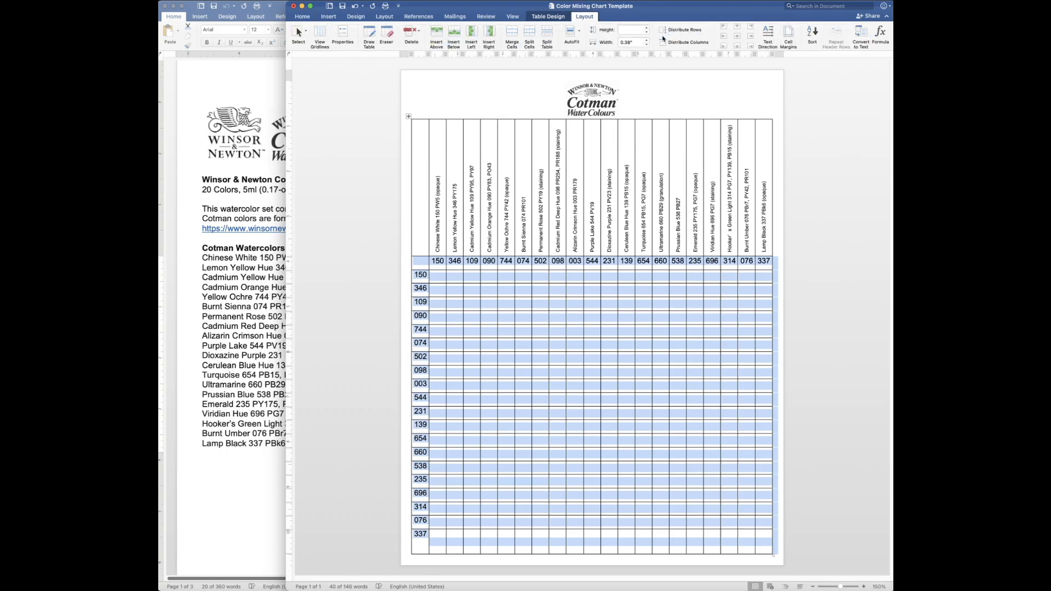
left_click(691, 31)
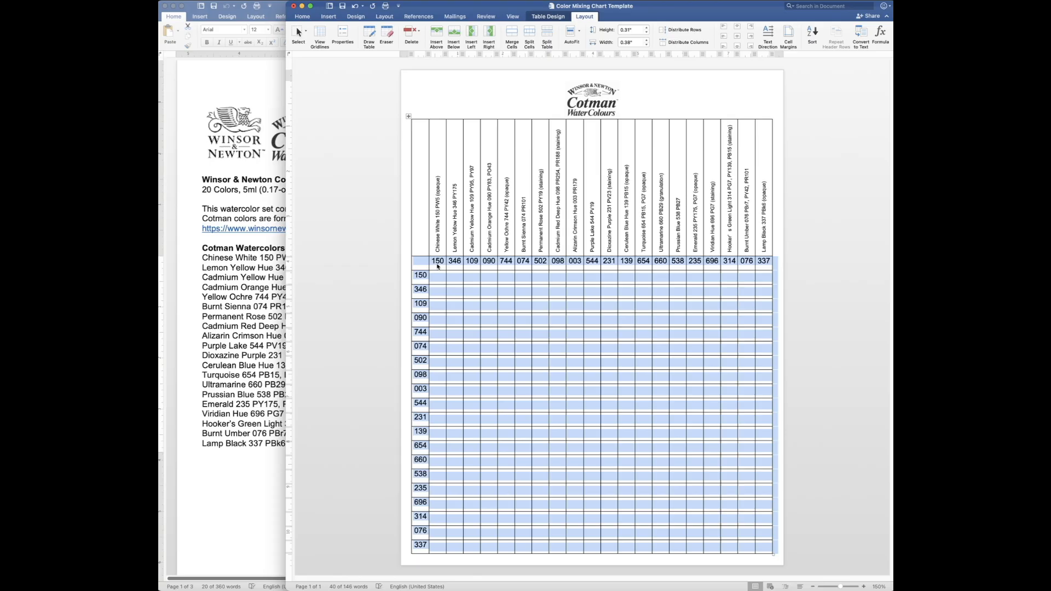
- Center the text horizontally and vertically in the cells from the horizontal number row through the 337 row
left_click(738, 38)
left_click(574, 460)
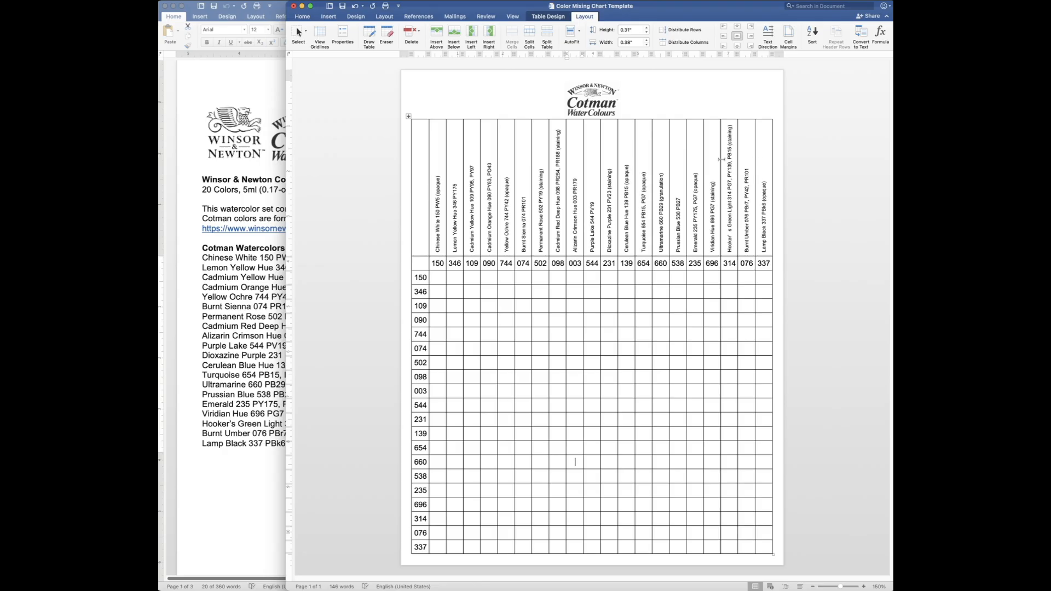
- Remove all borders from the row of vertical color names above the number row
left_click(404, 181)
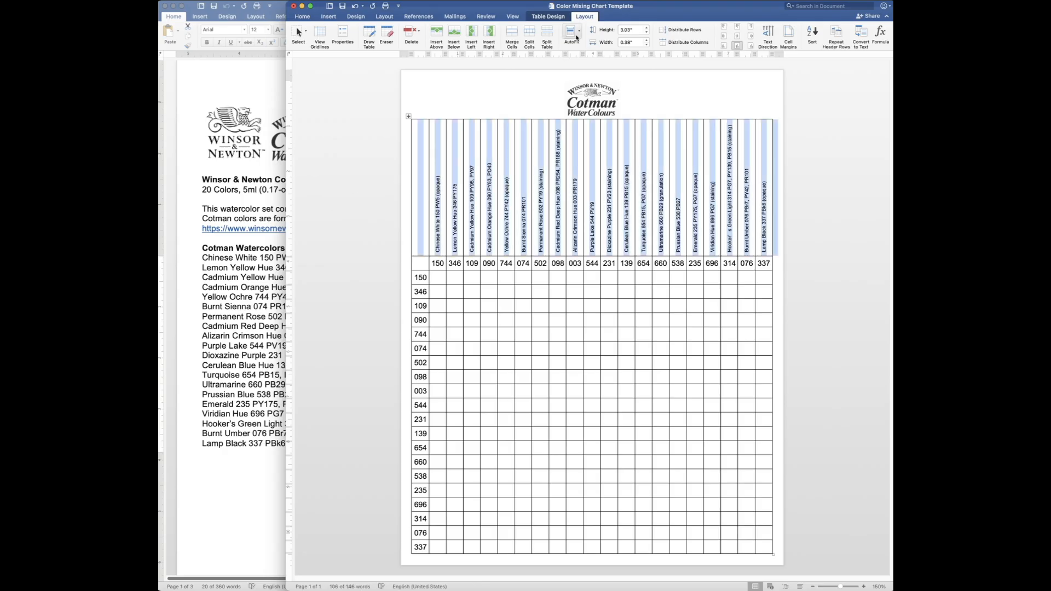
left_click(551, 17)
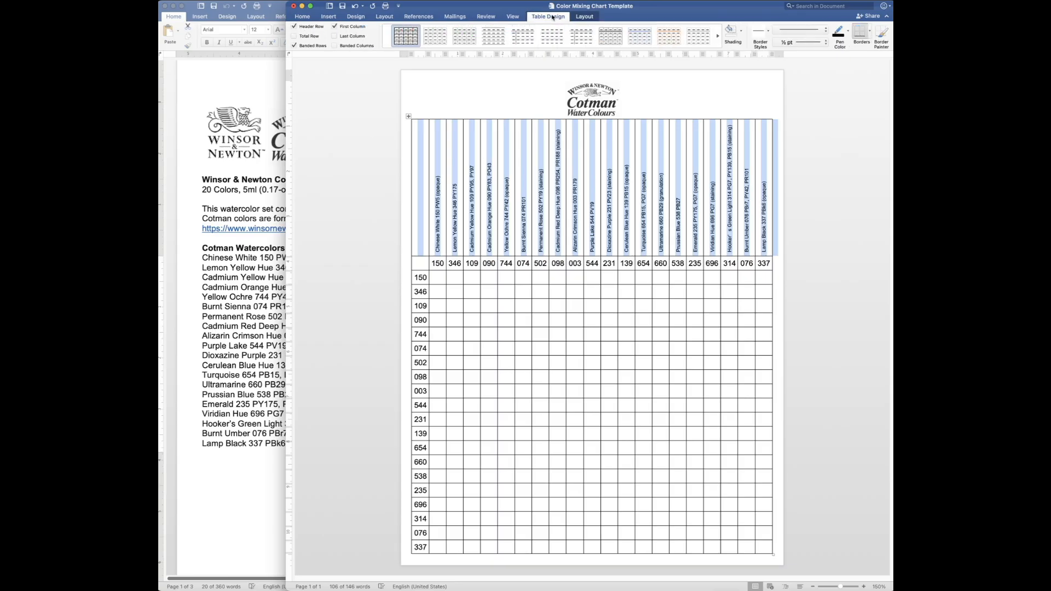
left_click(870, 33)
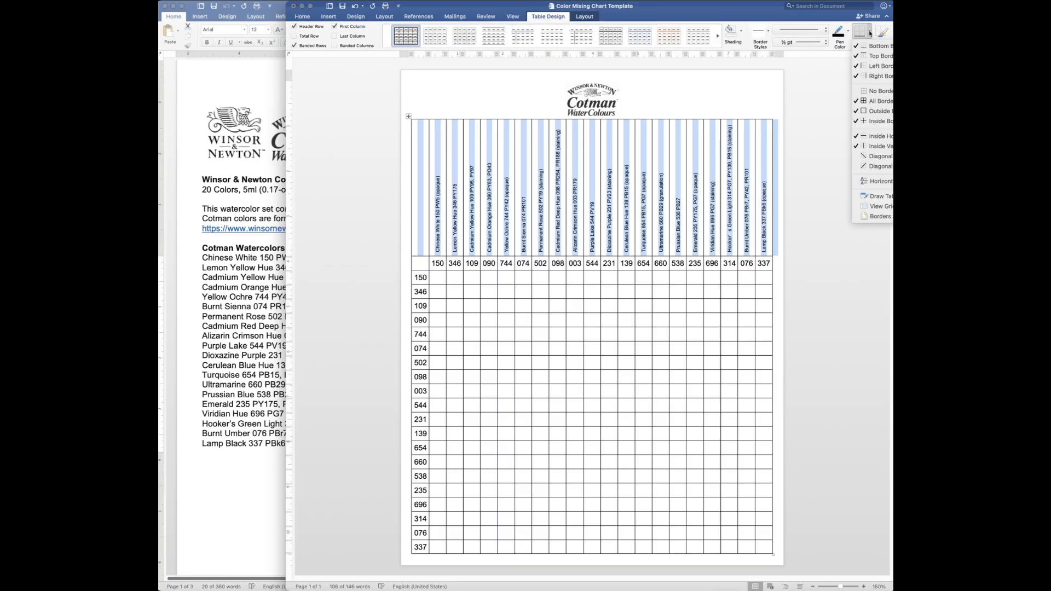
left_click(879, 91)
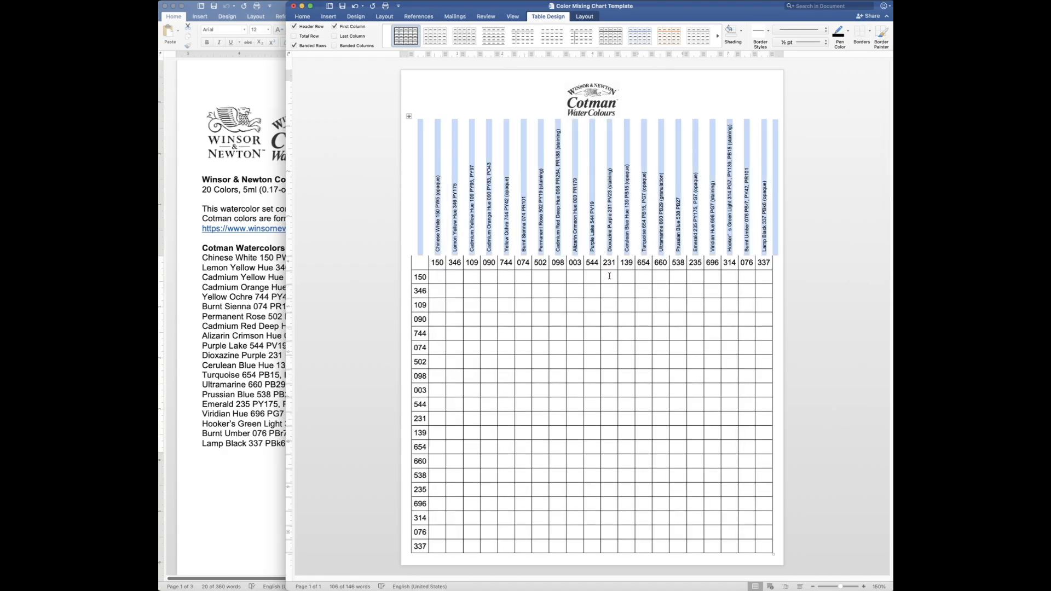
left_click(482, 293)
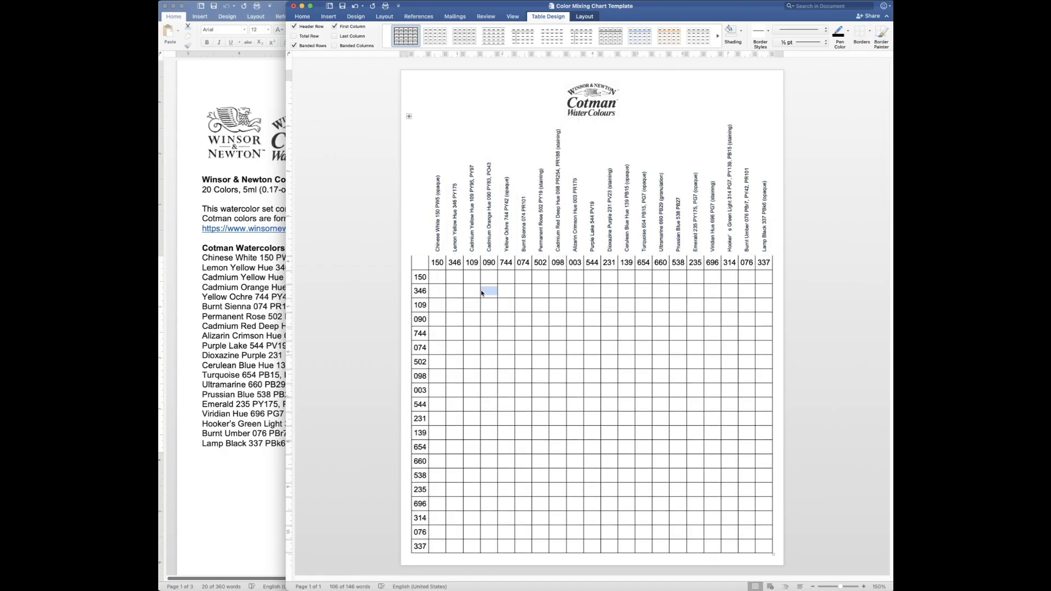
- Apply All Borders to the horizontal number row beneath the color names
left_click(406, 267)
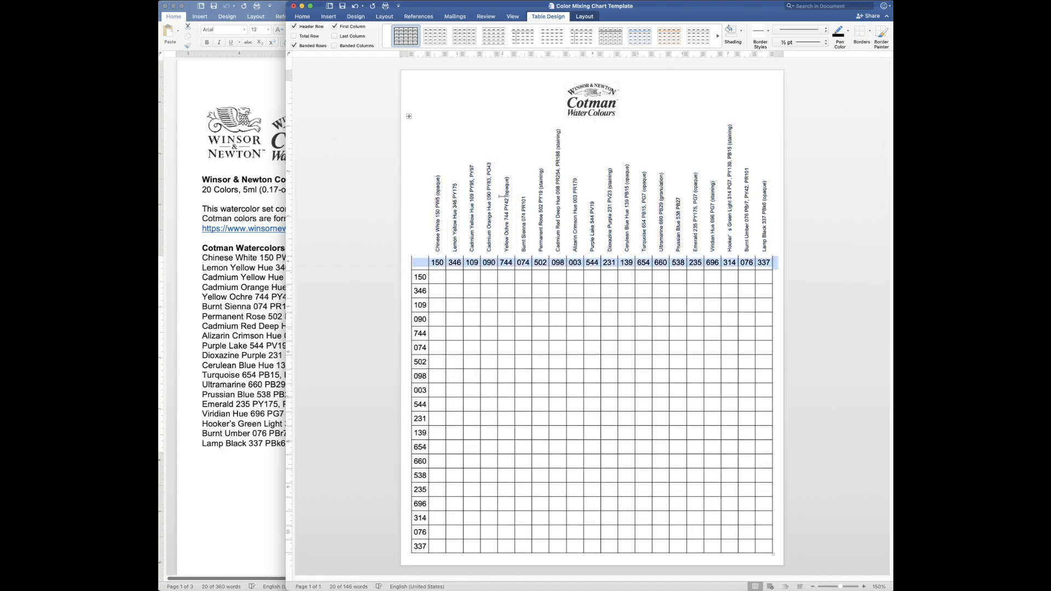
left_click(871, 32)
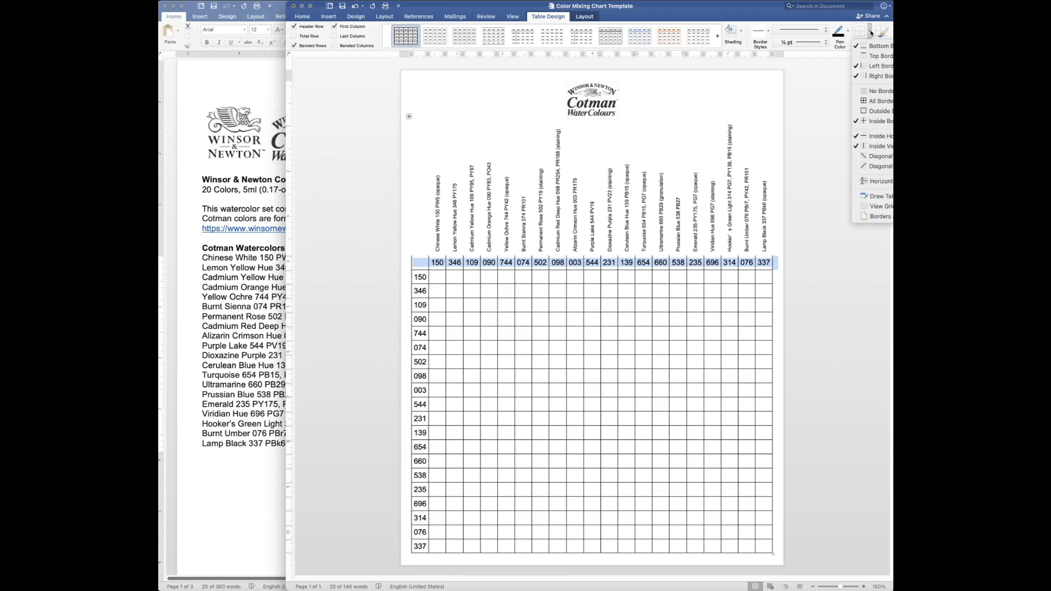
left_click(879, 100)
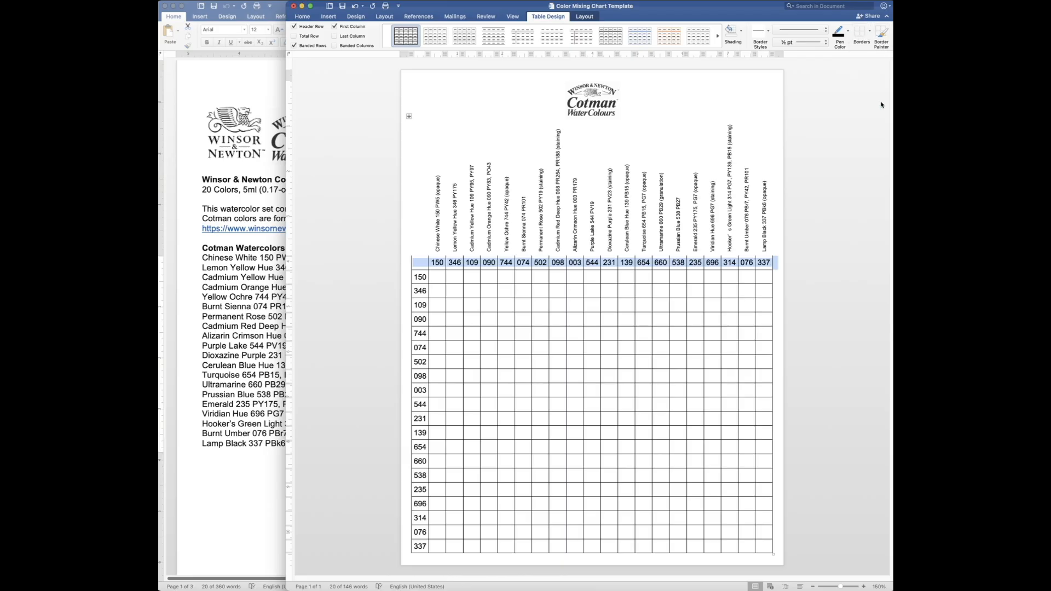
left_click(609, 394)
left_click(431, 73)
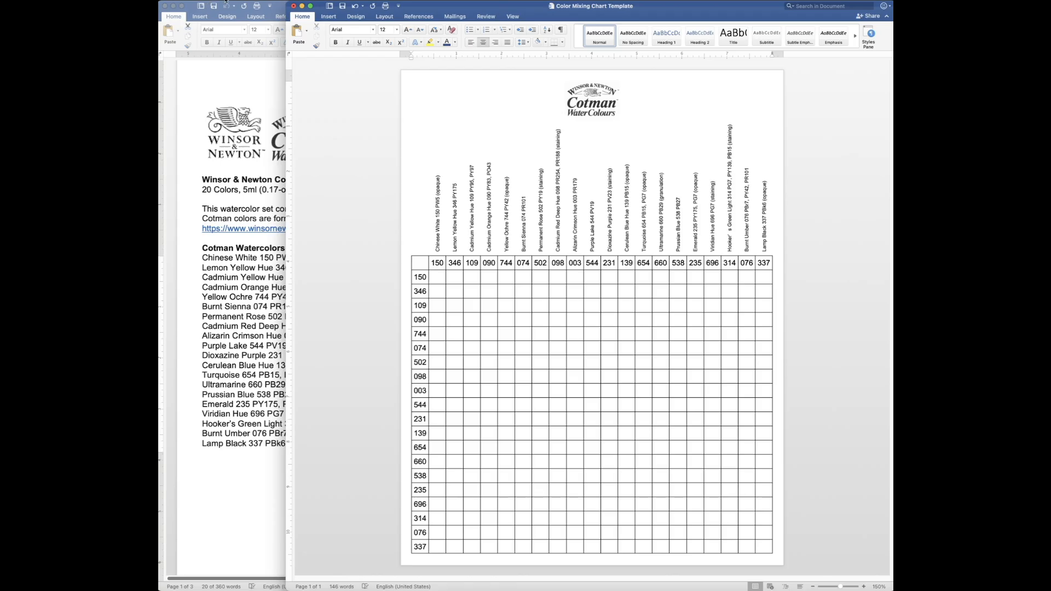
- Check the document's paper size options in Page Setup and keep US Letter in portrait orientation
left_click(209, 1)
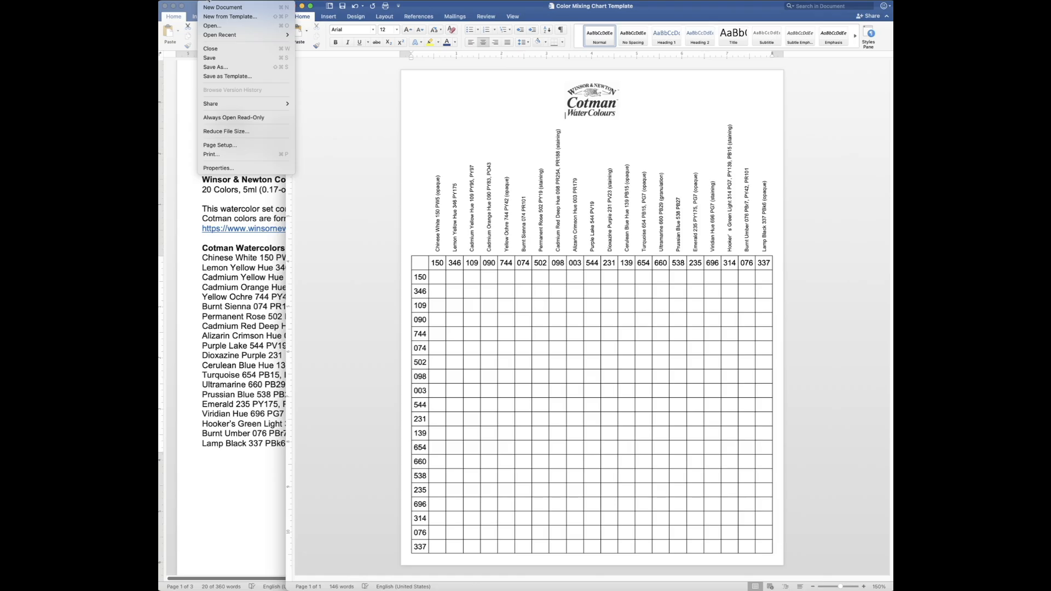
left_click(219, 145)
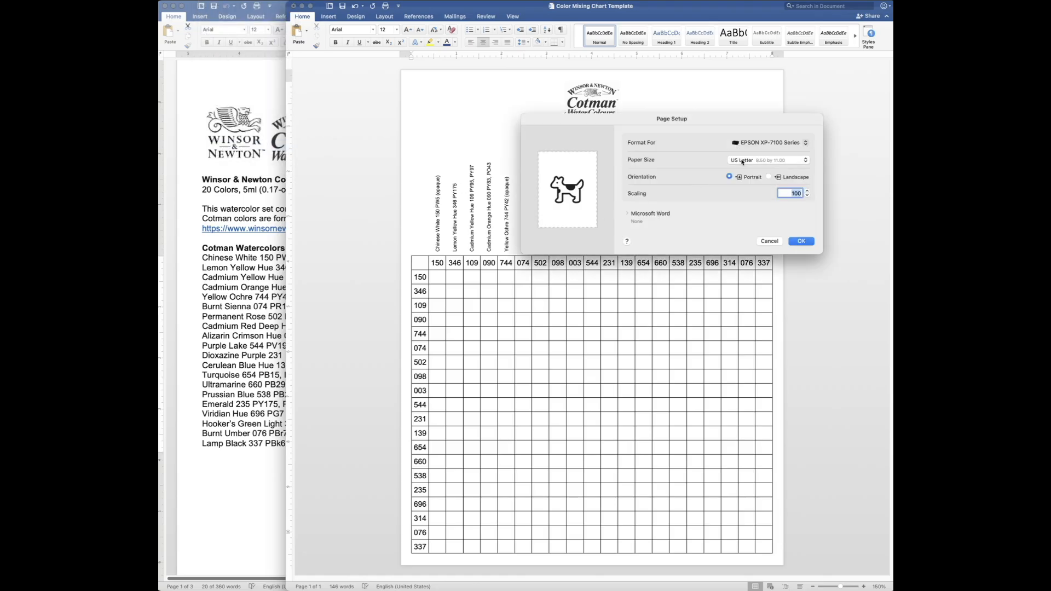
left_click(745, 160)
left_click(745, 161)
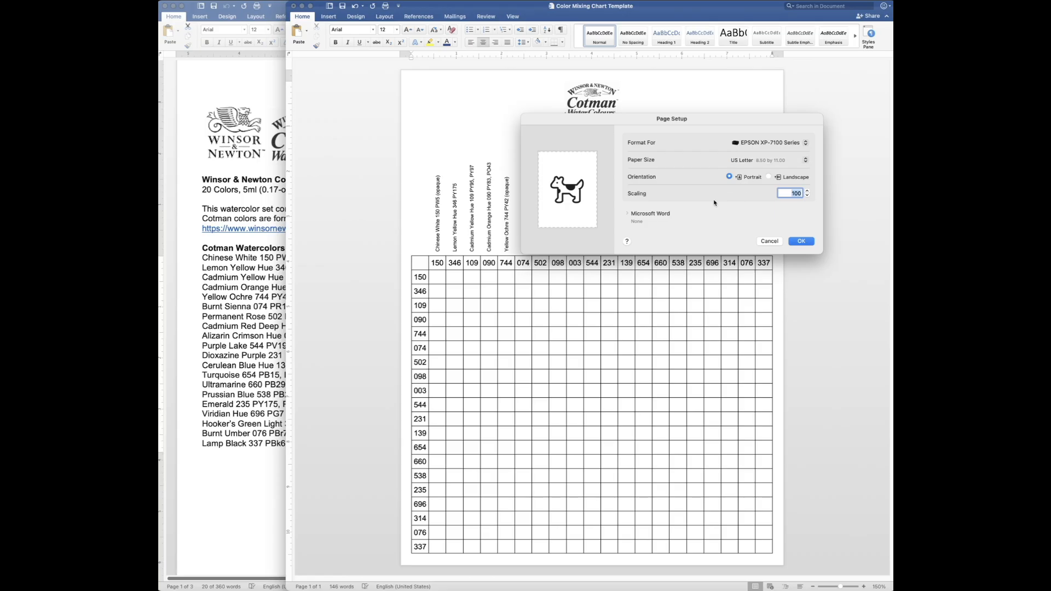
left_click(799, 241)
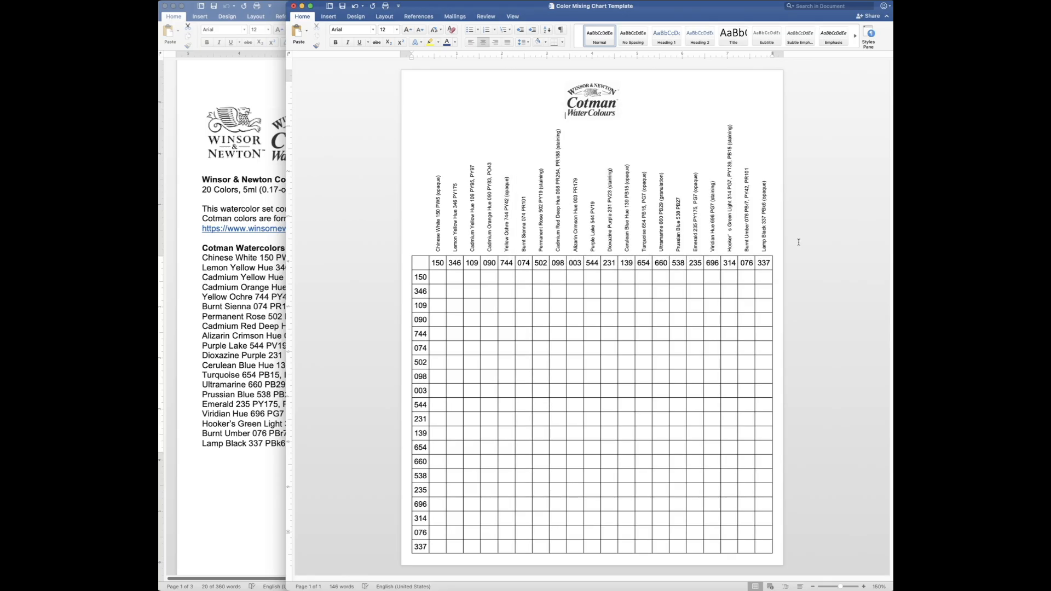